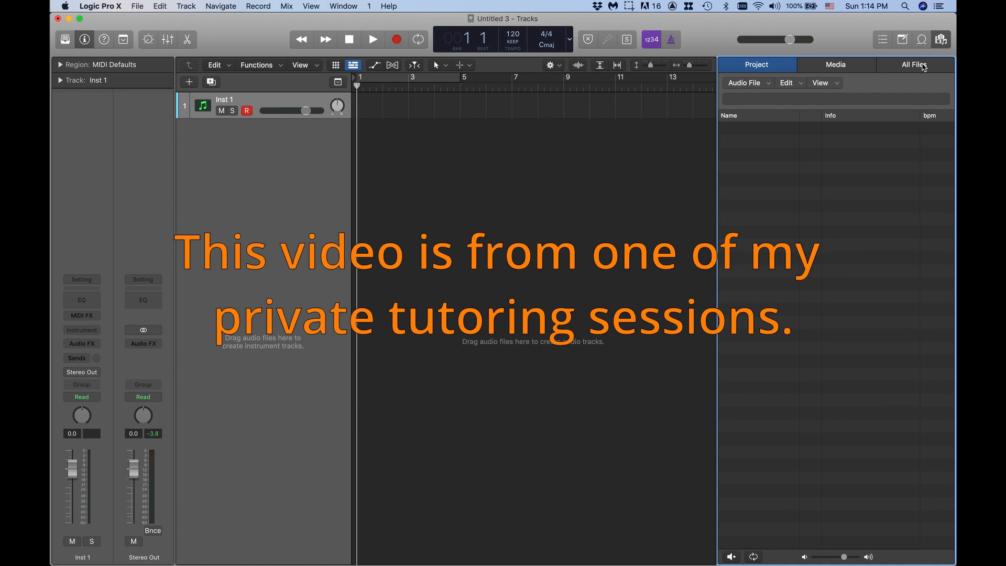
- Open the bookmarked Sounds etc folder and go to the _Claps folder inside TF Fire Trap Drums Vol 1
left_click(923, 67)
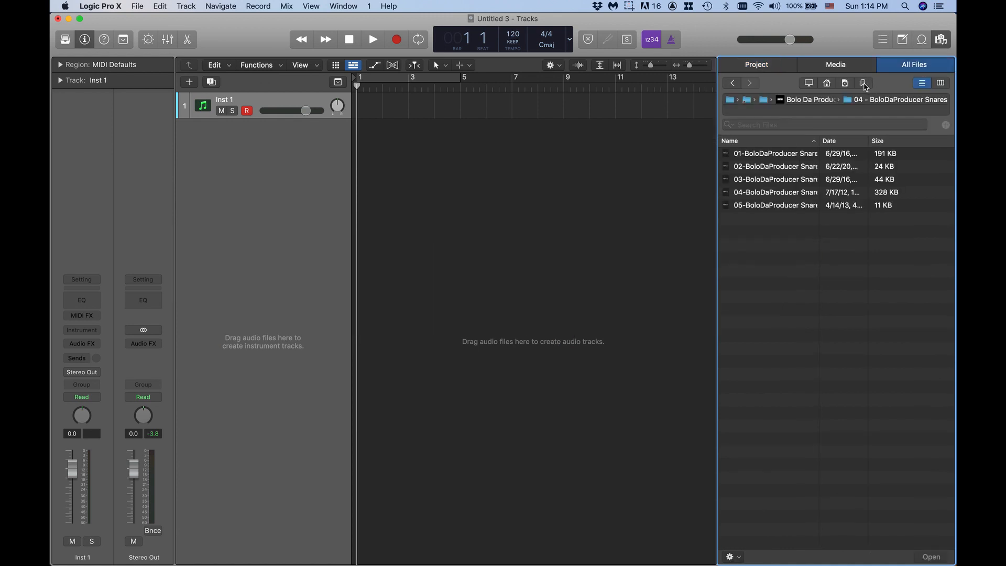
left_click(864, 84)
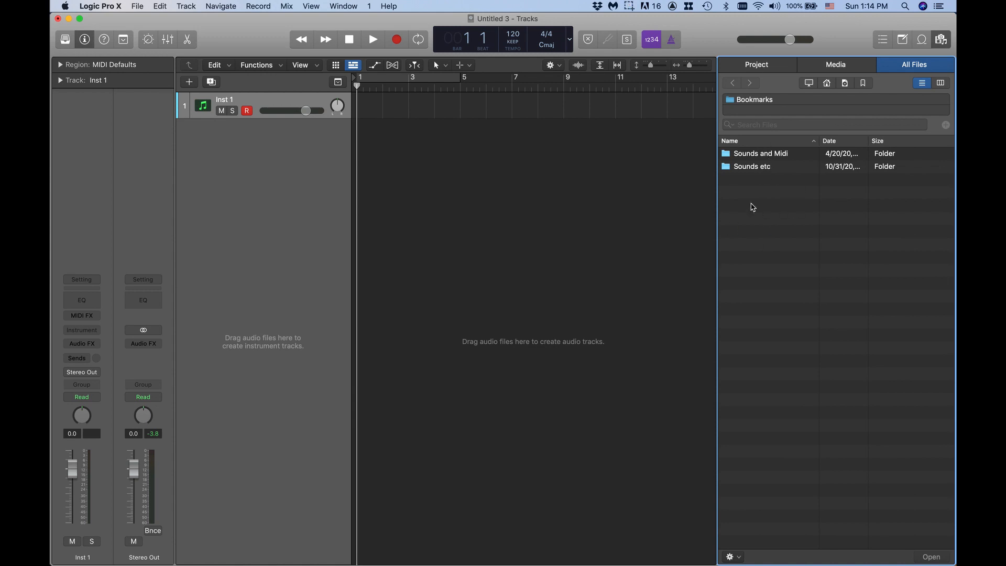
double_click(753, 167)
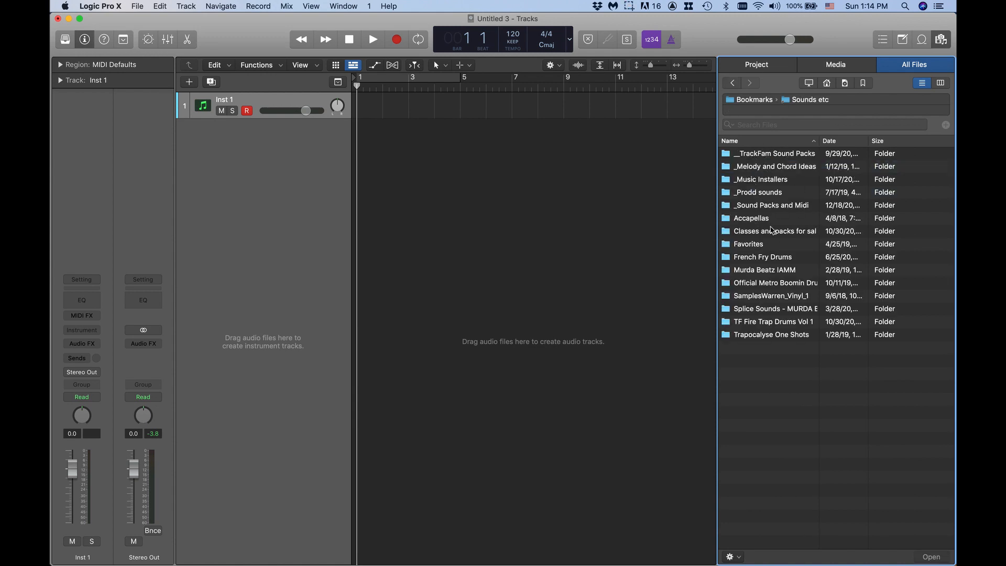
double_click(757, 321)
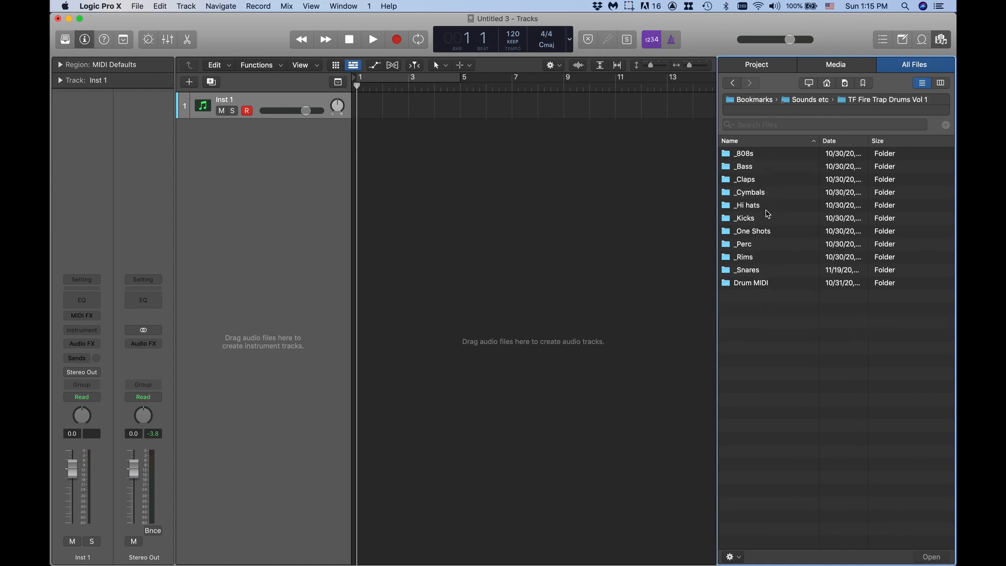
double_click(746, 180)
- Audition several of the clap samples in the _Claps folder
left_click(750, 180)
left_click(747, 197)
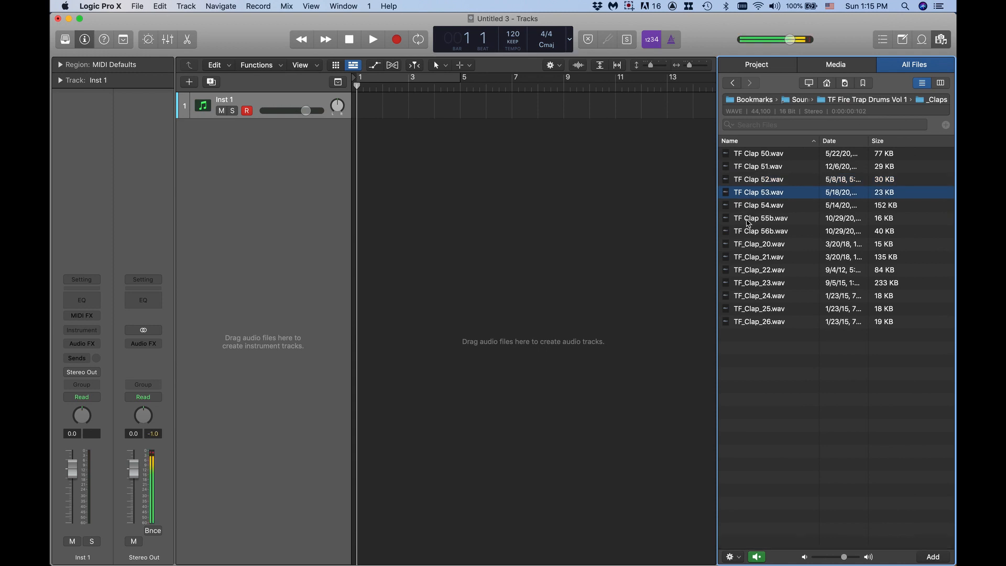
left_click(750, 247)
left_click(751, 271)
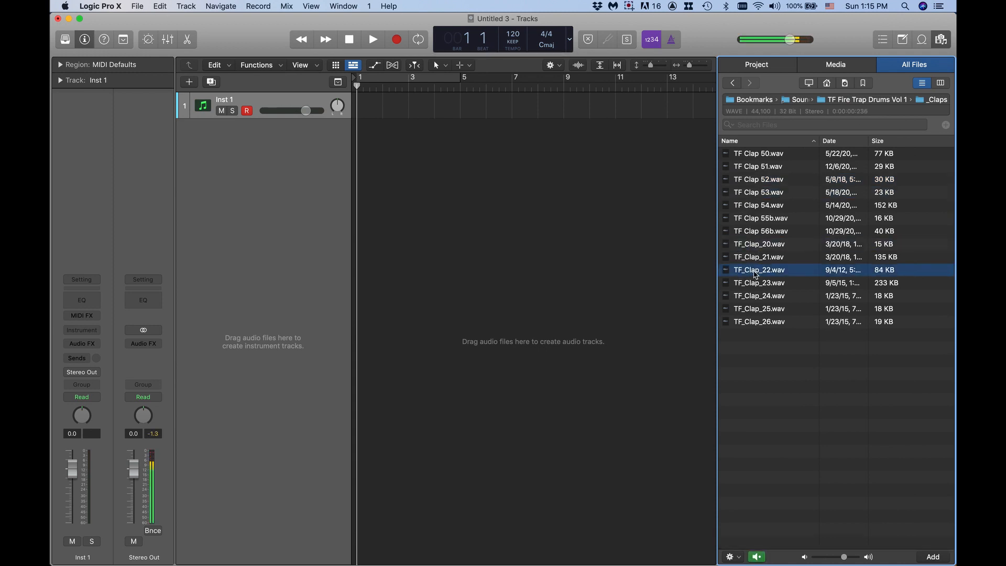
left_click(759, 296)
left_click(754, 322)
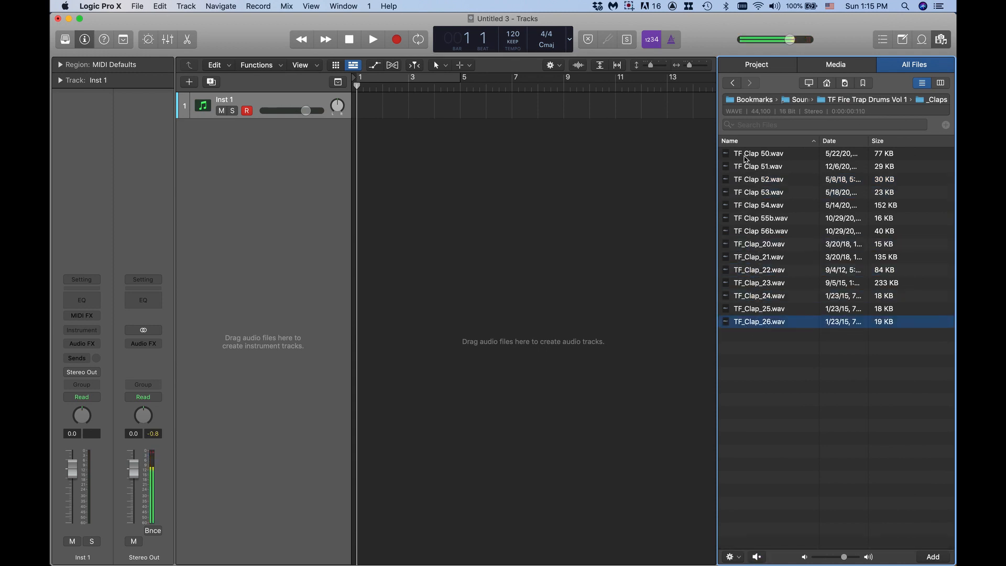
left_click(746, 158)
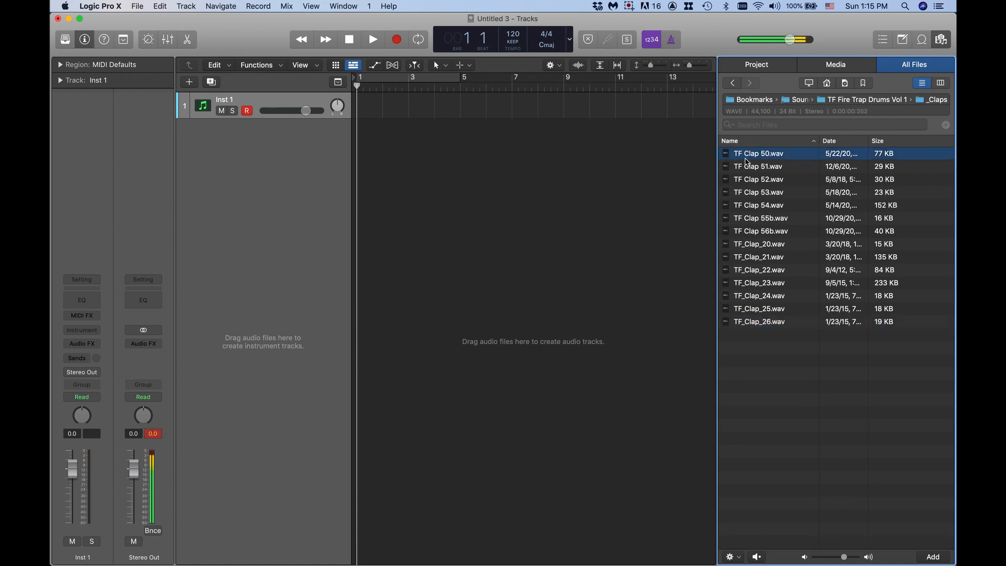
left_click(746, 167)
left_click(747, 181)
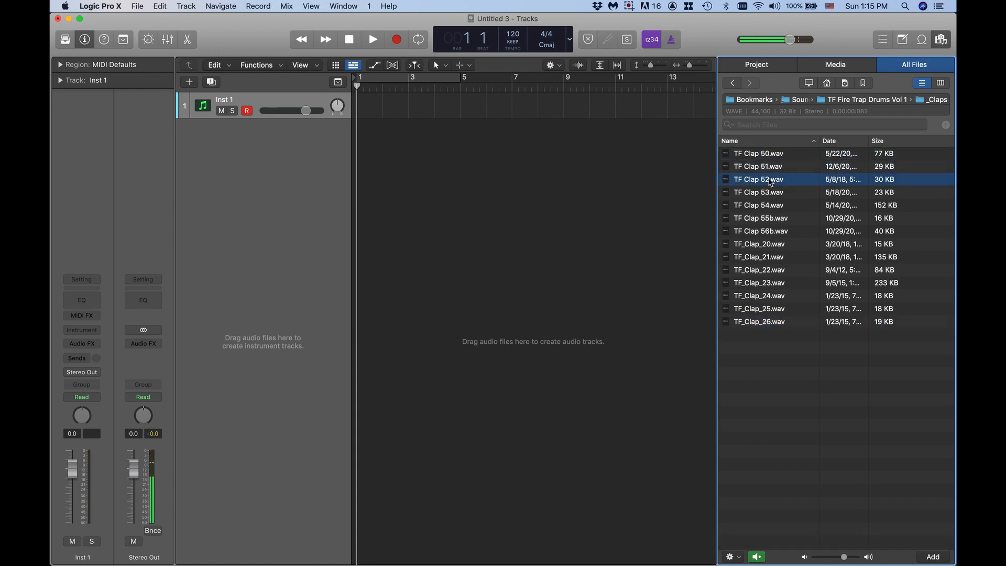
left_click(762, 184)
left_click(757, 193)
left_click(755, 219)
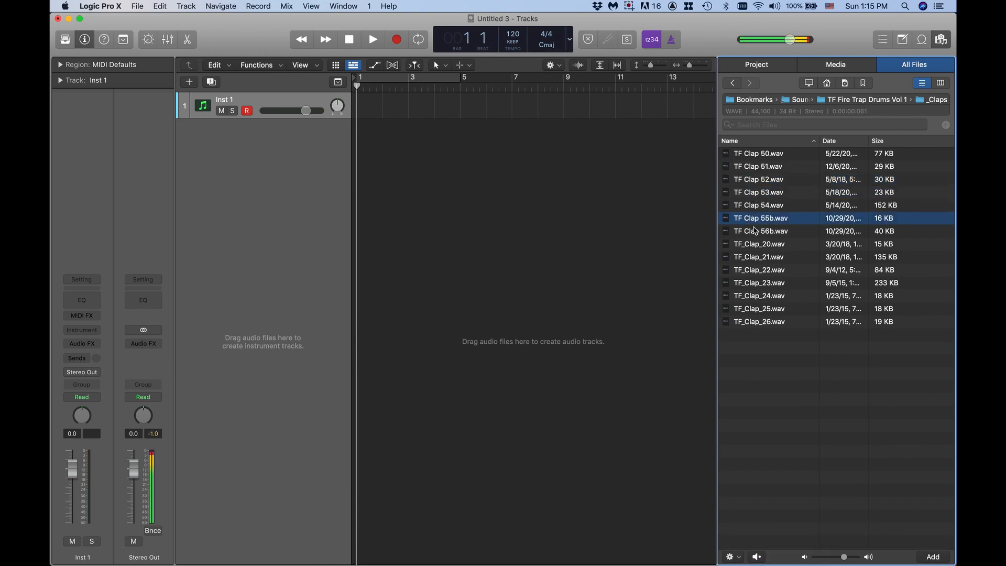
- Create a new Quick Sampler (Original) track from TF Clap 53.wav
left_click(758, 192)
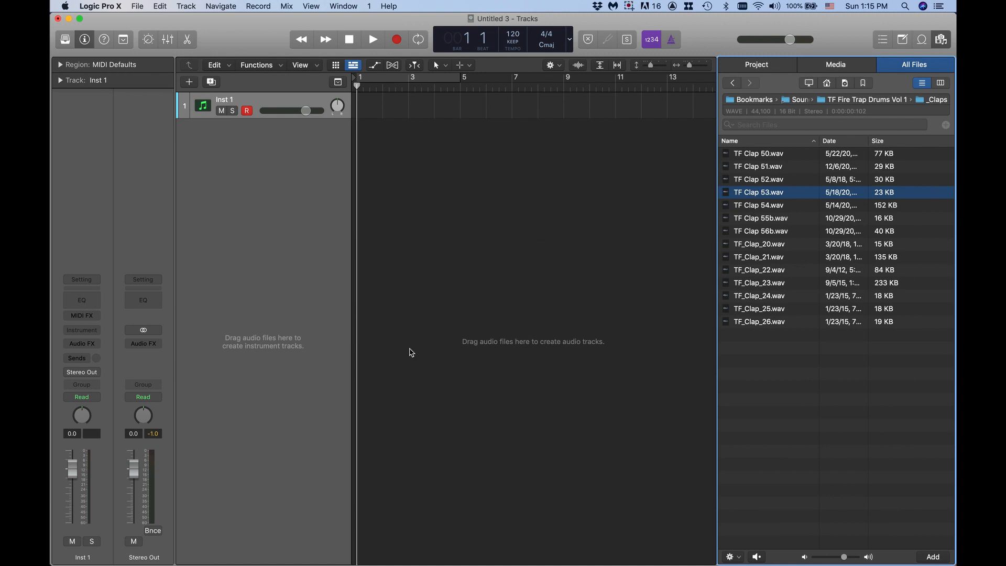
left_click_drag(729, 198, 244, 150)
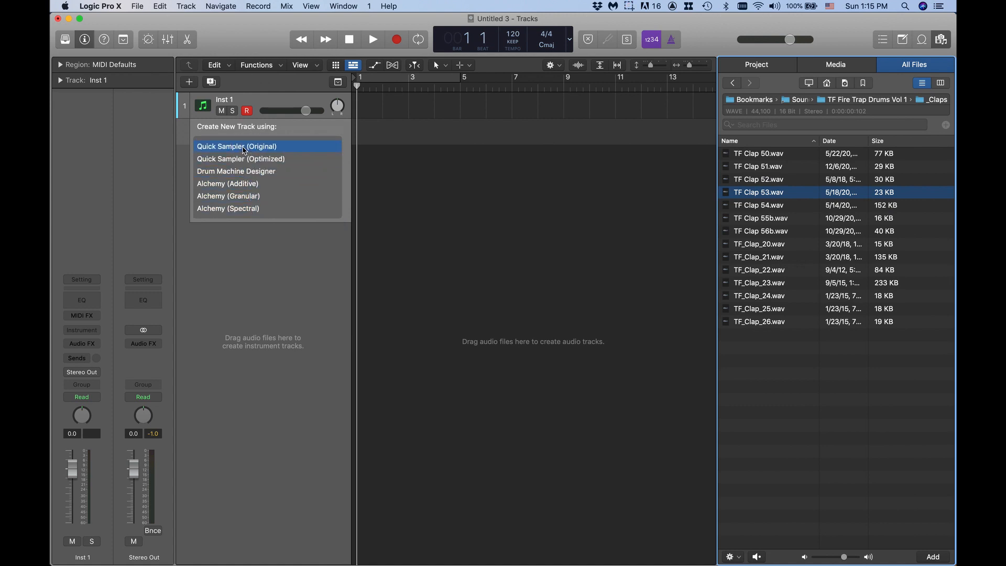
left_click_drag(414, 148, 341, 185)
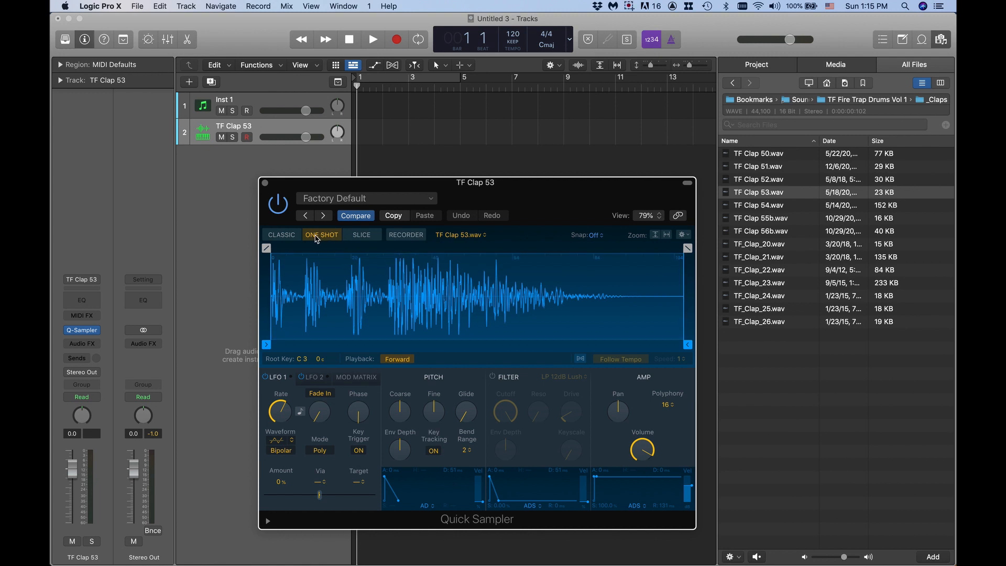
- Preview the clap sampler's Slice mode, return it to One Shot, and close the sampler
left_click(365, 239)
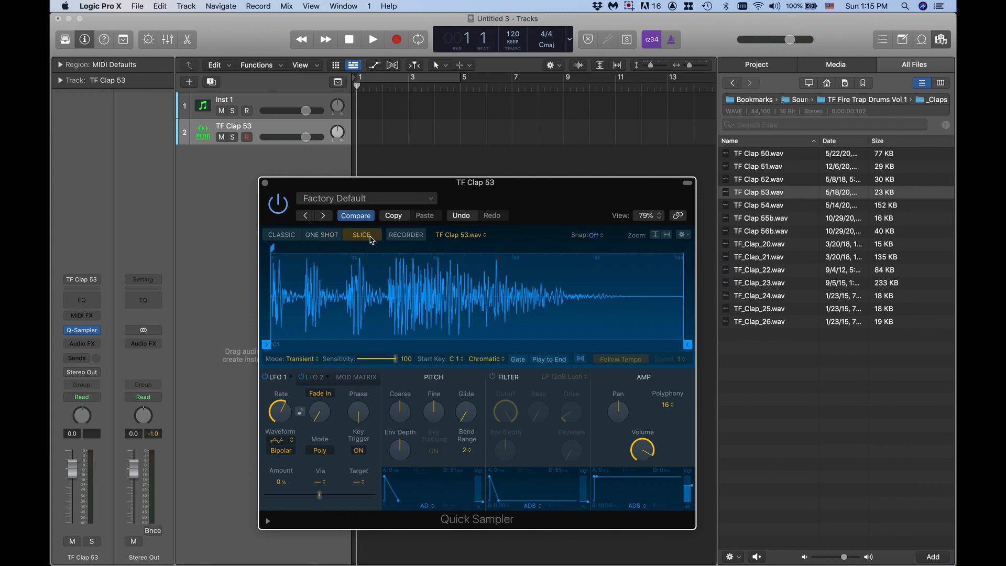
left_click(325, 237)
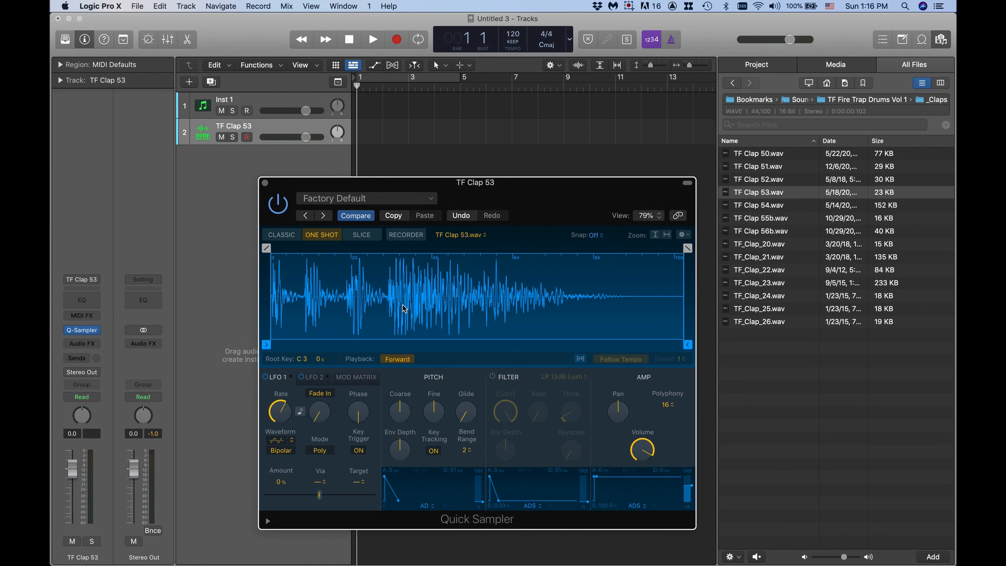
left_click(265, 183)
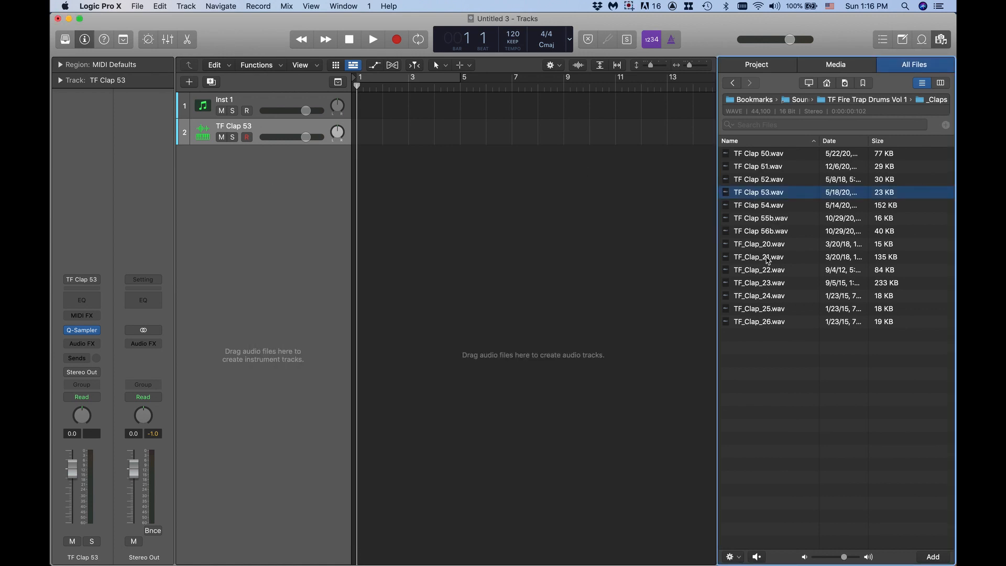
- Audition samples in the _Kicks folder and create a Quick Sampler (Original) track from TF Kick 39.wav, closing its sampler
left_click(732, 84)
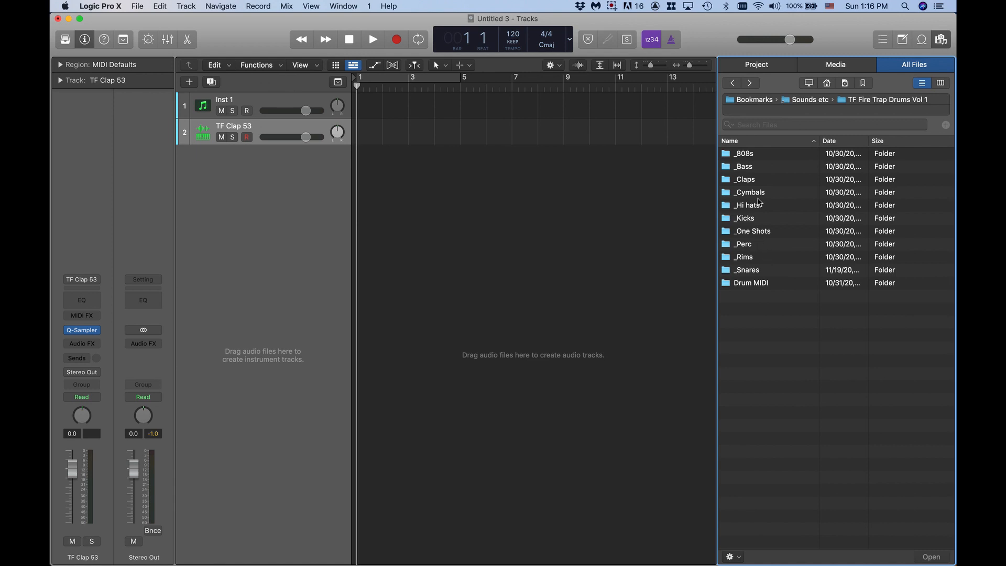
double_click(764, 217)
left_click(753, 192)
left_click(750, 219)
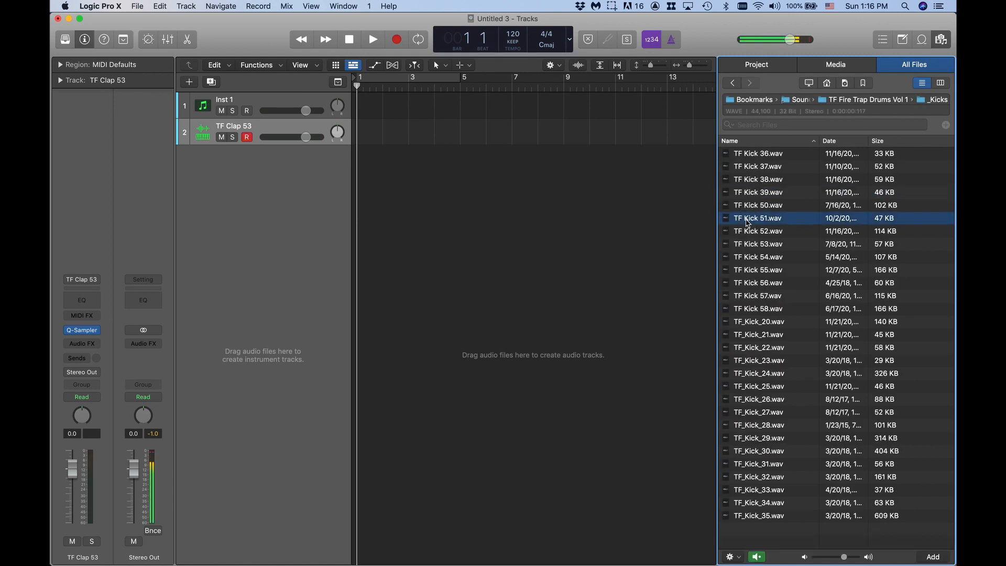
left_click_drag(750, 195, 235, 172)
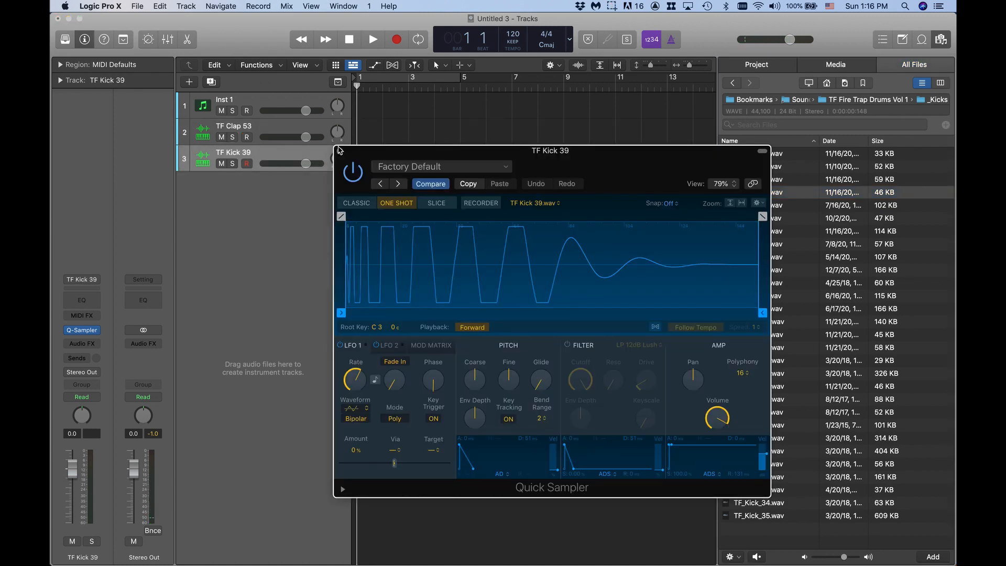
left_click(338, 150)
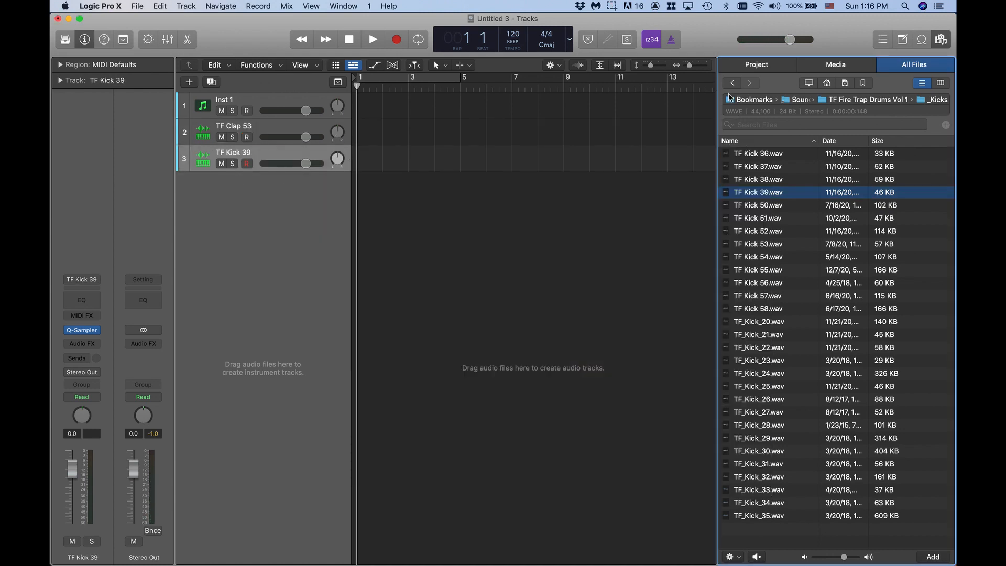
- Audition samples in the _Hi hats folder and create a Quick Sampler (Original) track from TF_Hihat_26.wav, closing its sampler
left_click(731, 84)
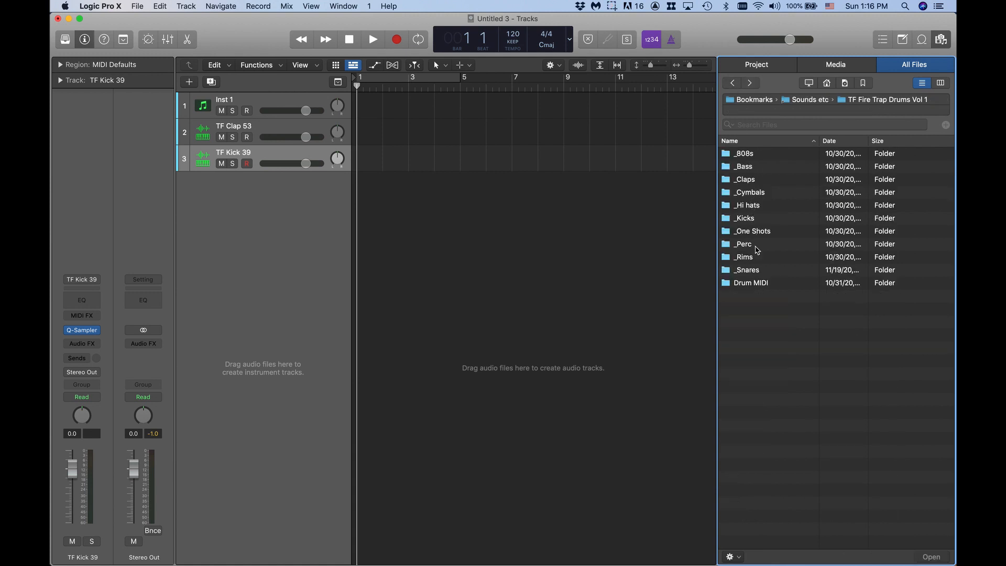
double_click(749, 207)
left_click(742, 218)
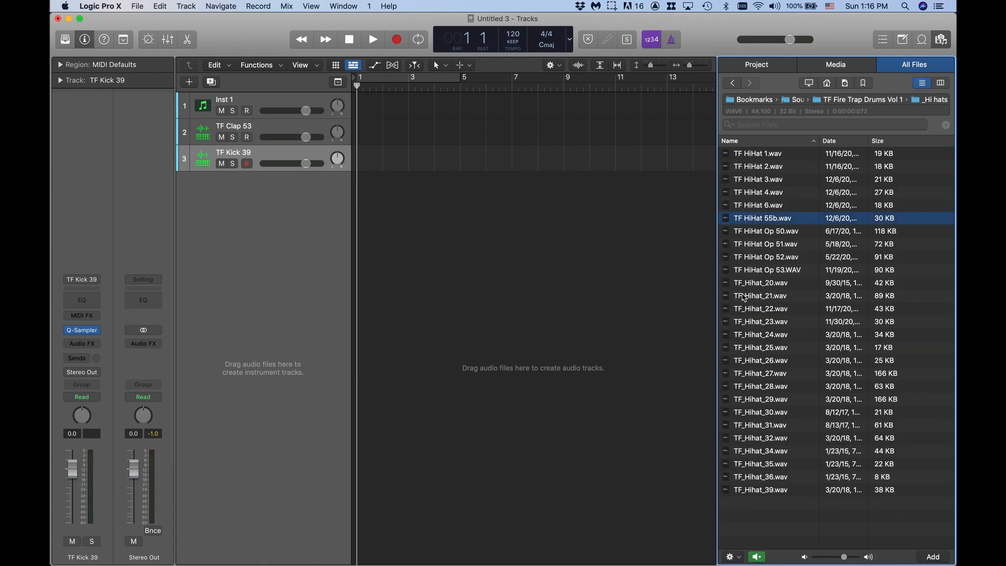
left_click(744, 297)
left_click(755, 321)
left_click(757, 348)
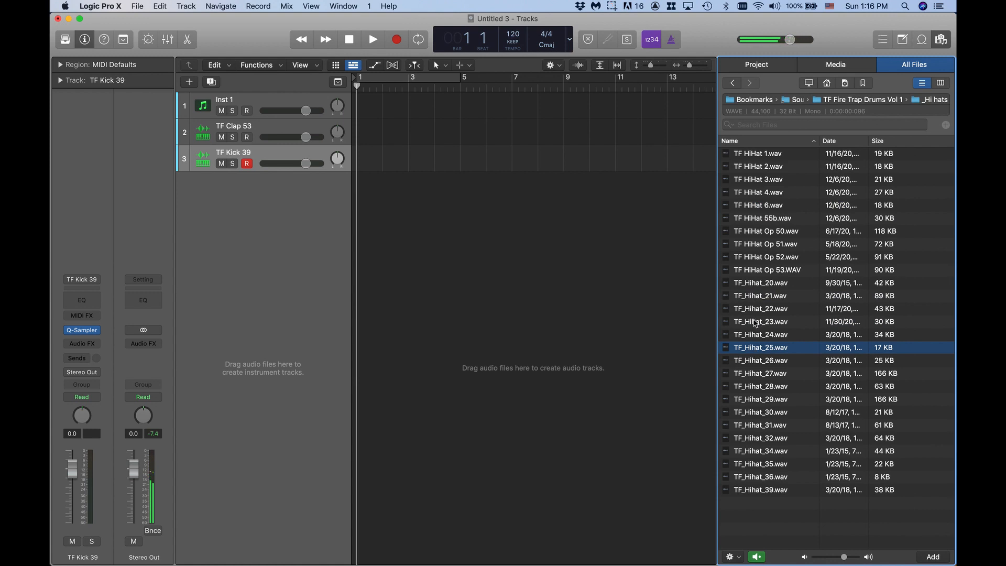
left_click(756, 322)
left_click(754, 362)
left_click_drag(754, 361, 236, 200)
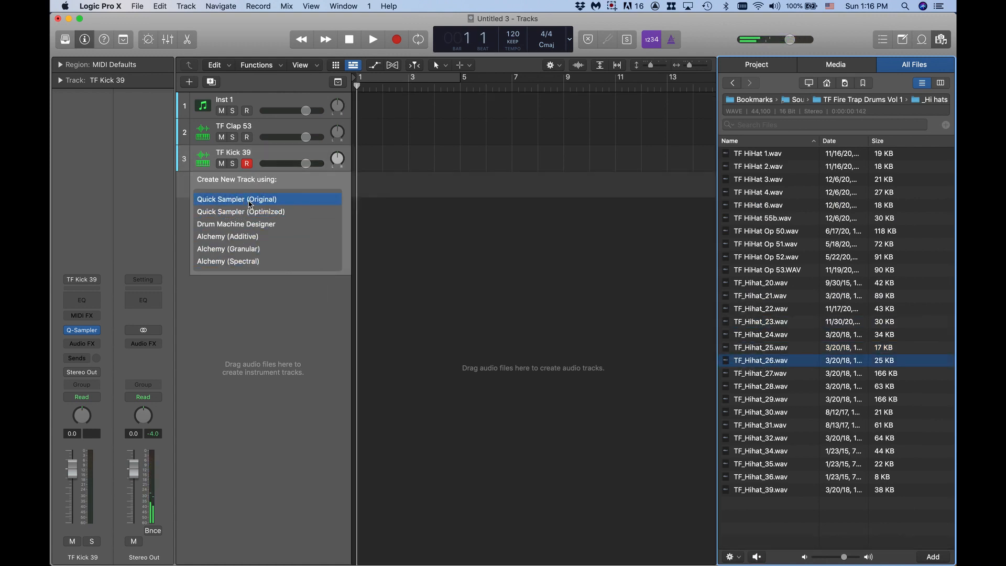
left_click(339, 152)
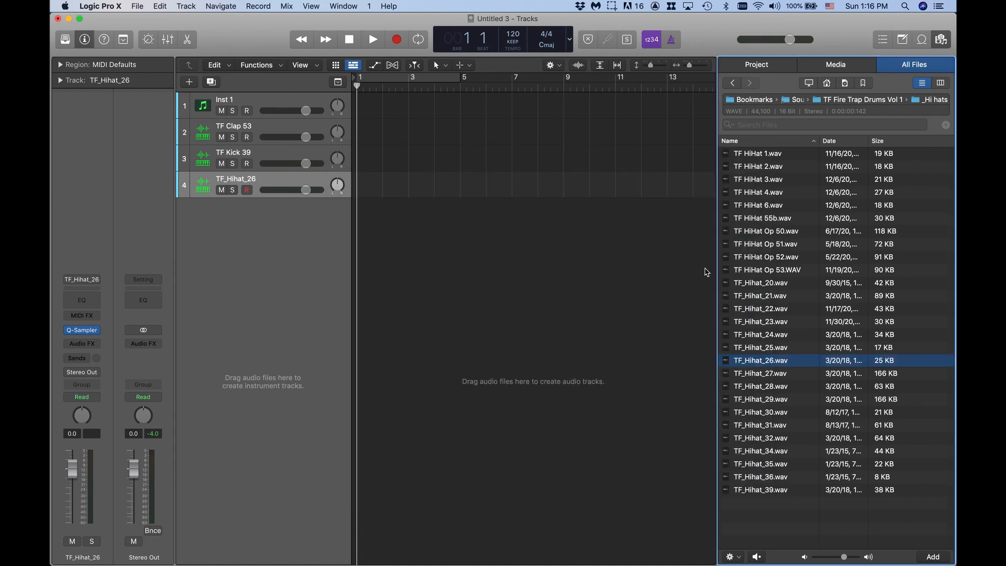
- Open the _808s folder of the drum kit and audition several of its 808 samples
left_click(733, 85)
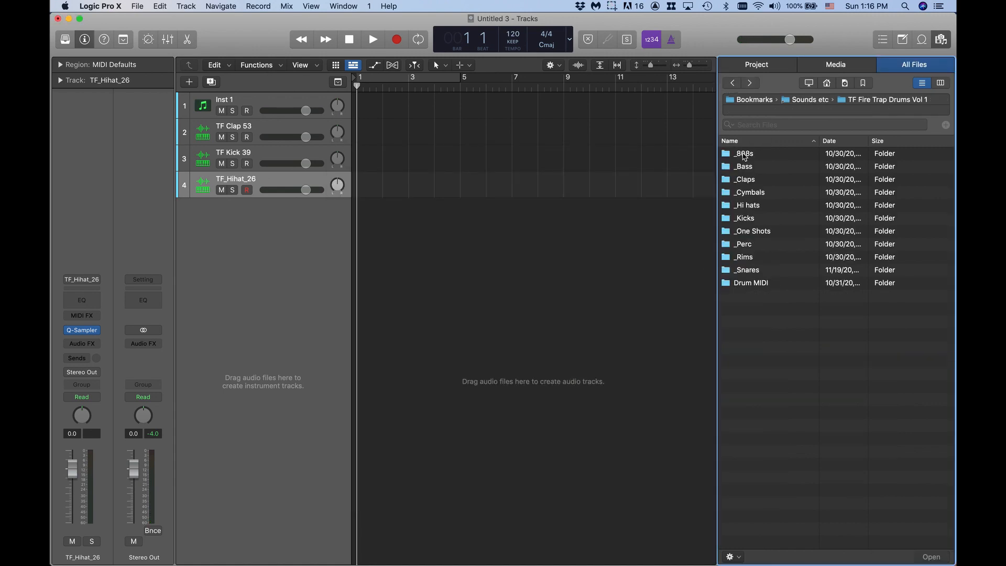
double_click(744, 155)
left_click(758, 167)
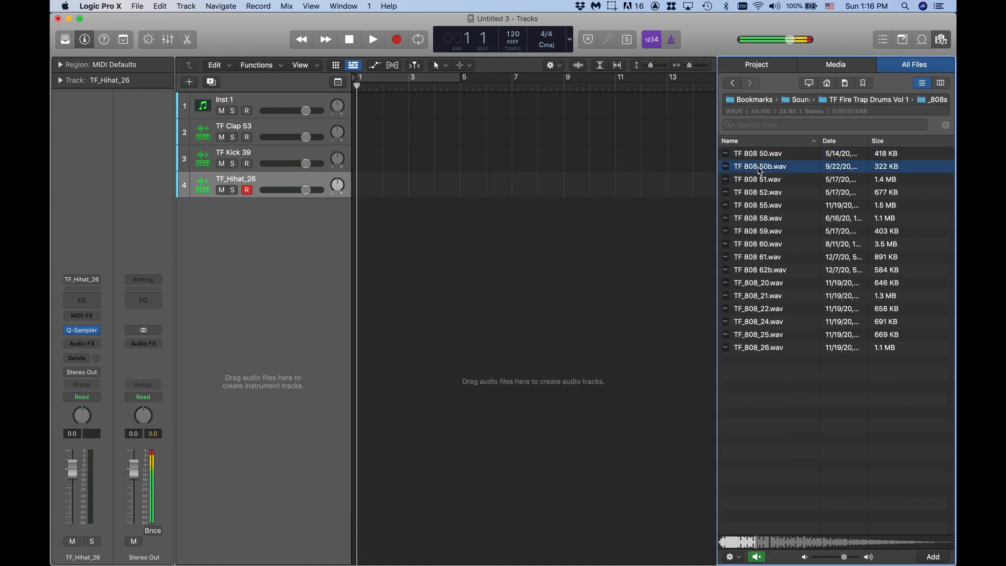
left_click(757, 179)
left_click(756, 192)
left_click(754, 205)
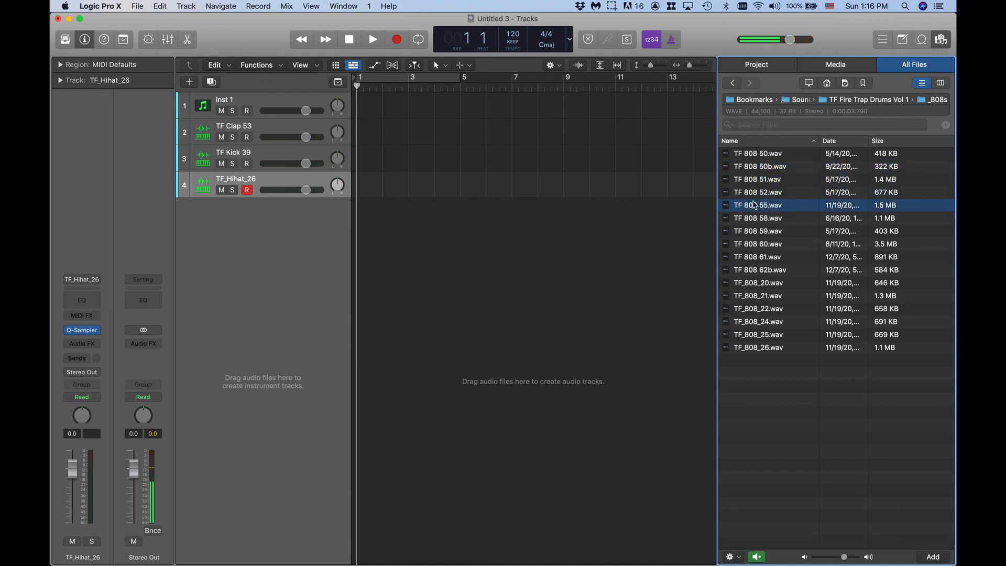
left_click(754, 218)
left_click(753, 231)
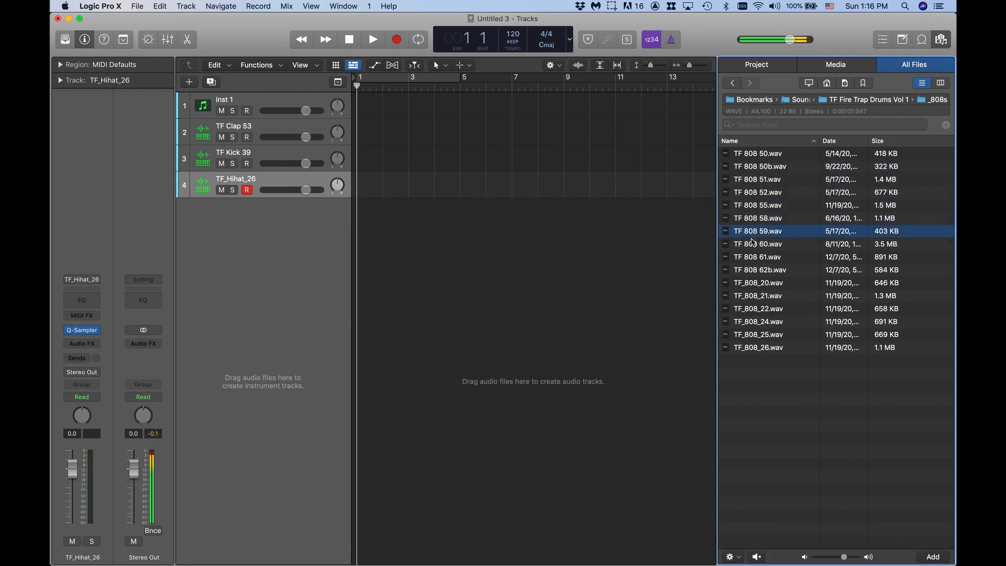
left_click(752, 243)
left_click(752, 257)
- Create a new Quick Sampler (Original) track from TF 808 50.wav
left_click(753, 154)
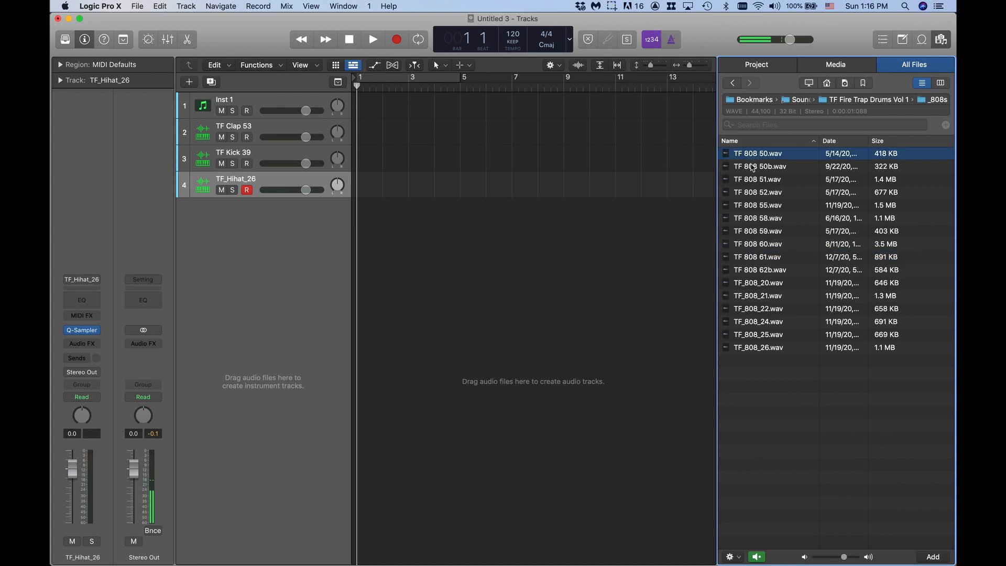
left_click_drag(755, 154, 237, 230)
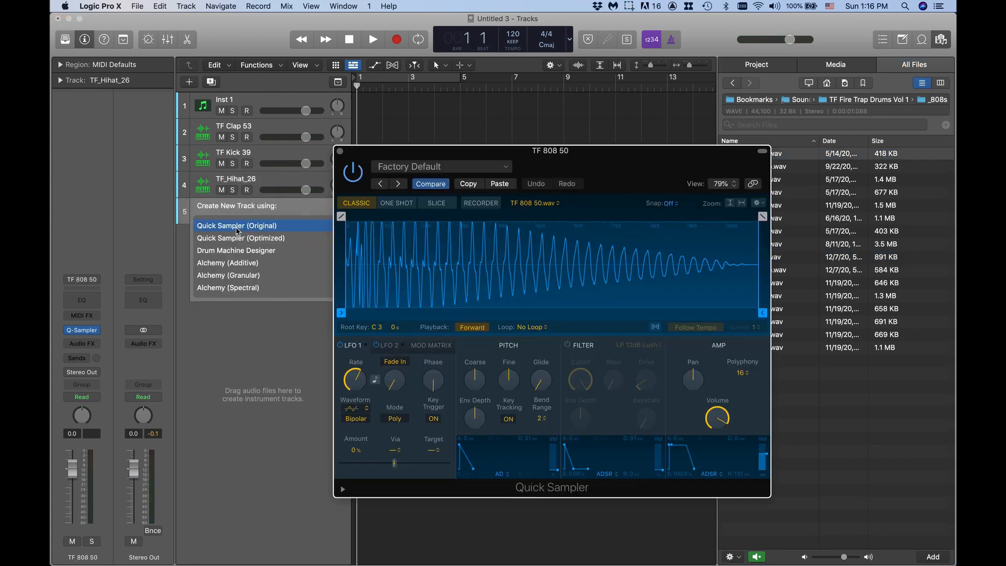
left_click_drag(571, 159, 485, 137)
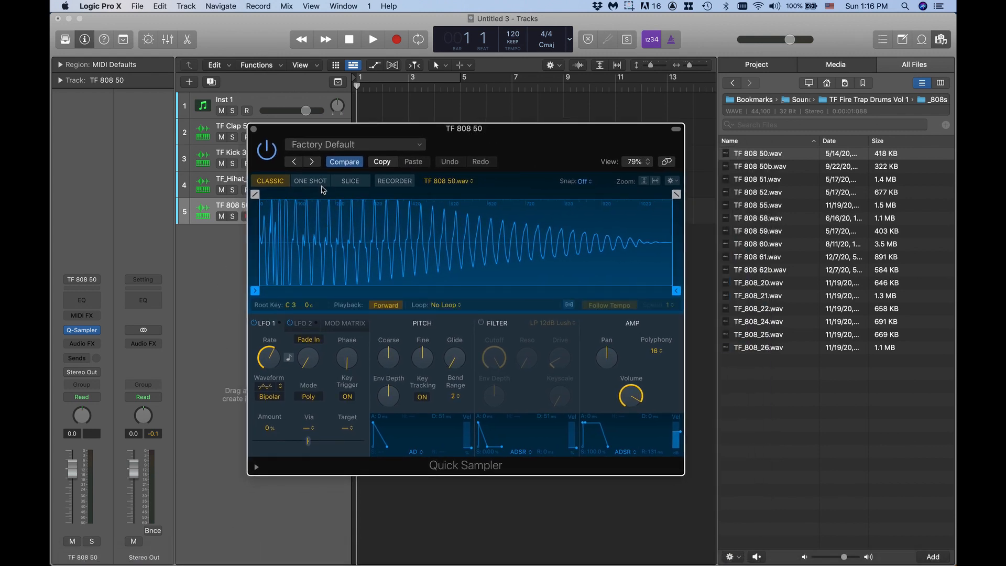
- Set the TF 808 50 sampler to One Shot mode and its polyphony to Mono
left_click(317, 185)
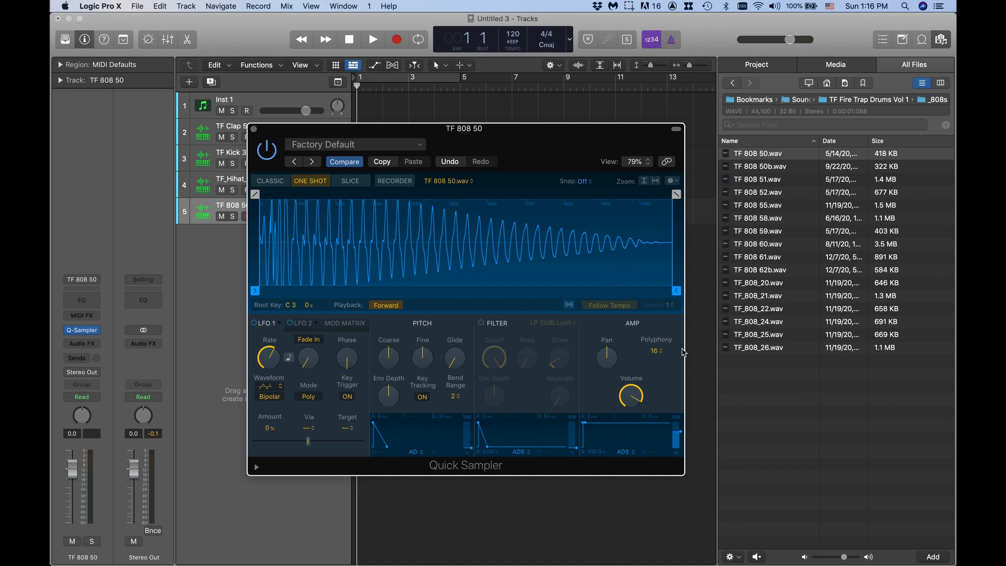
left_click(657, 350)
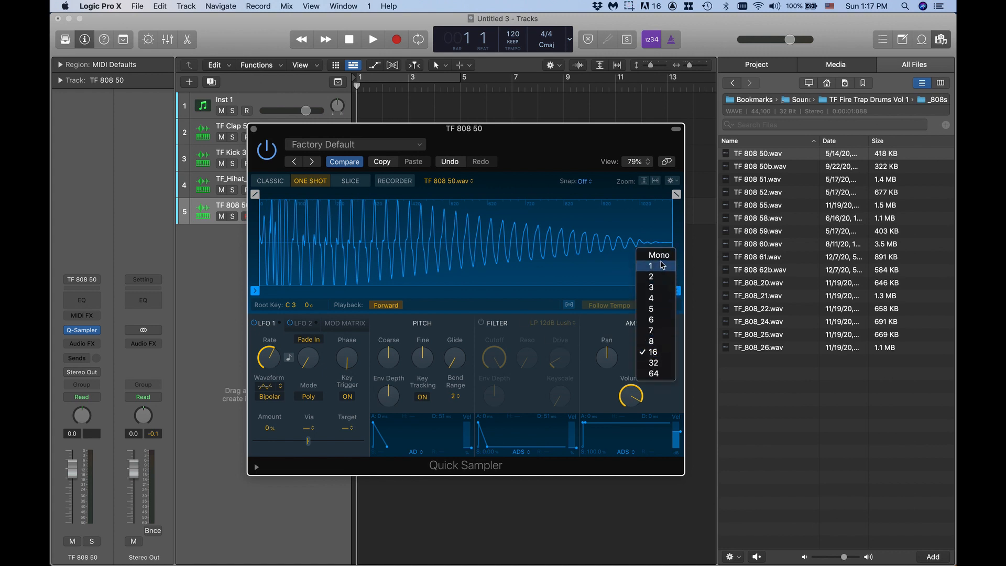
left_click(663, 260)
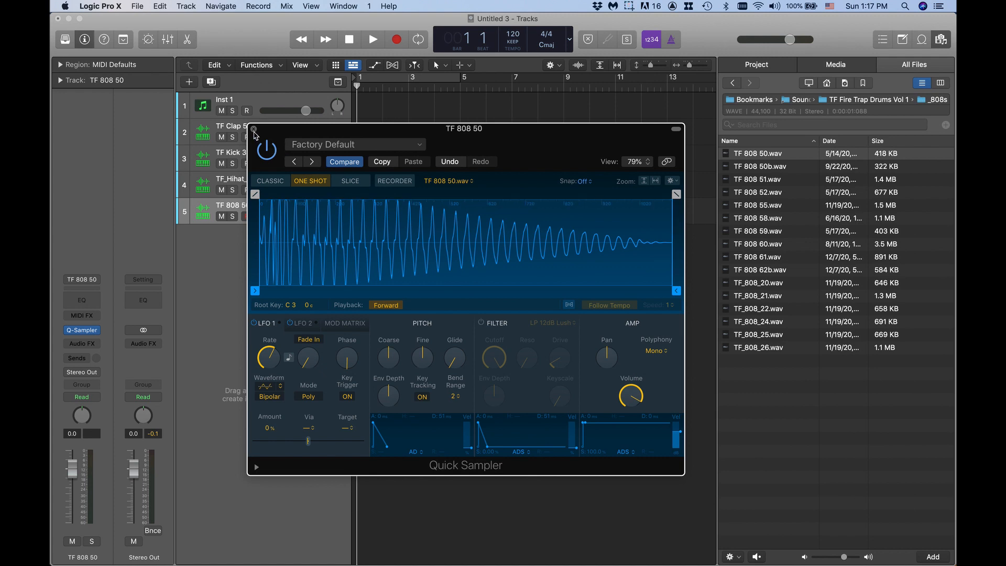
- Close the TF 808 50 sampler and place Choir-2.wav on a new audio track above all others, starting at bar 1
left_click(254, 129)
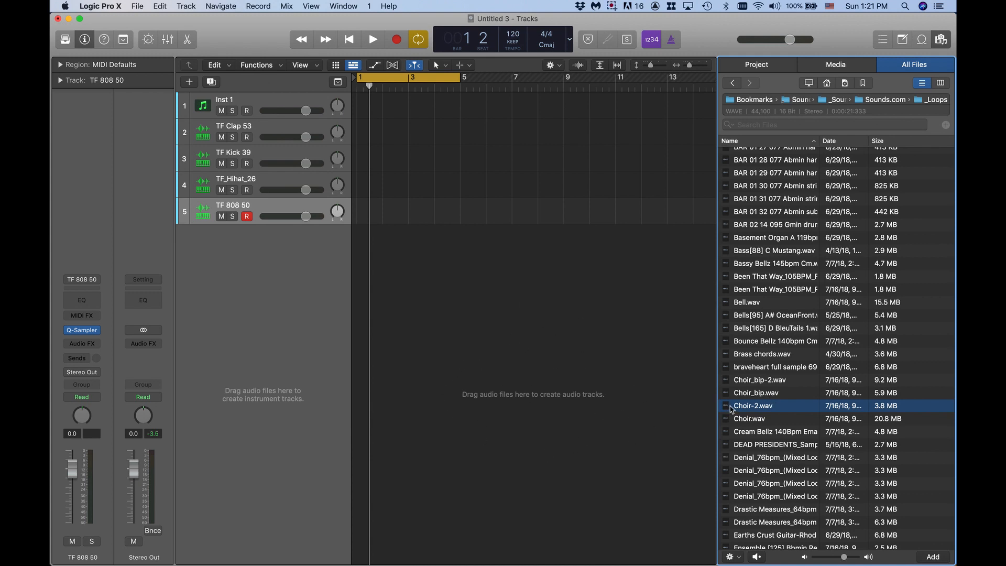
left_click_drag(732, 410, 379, 309)
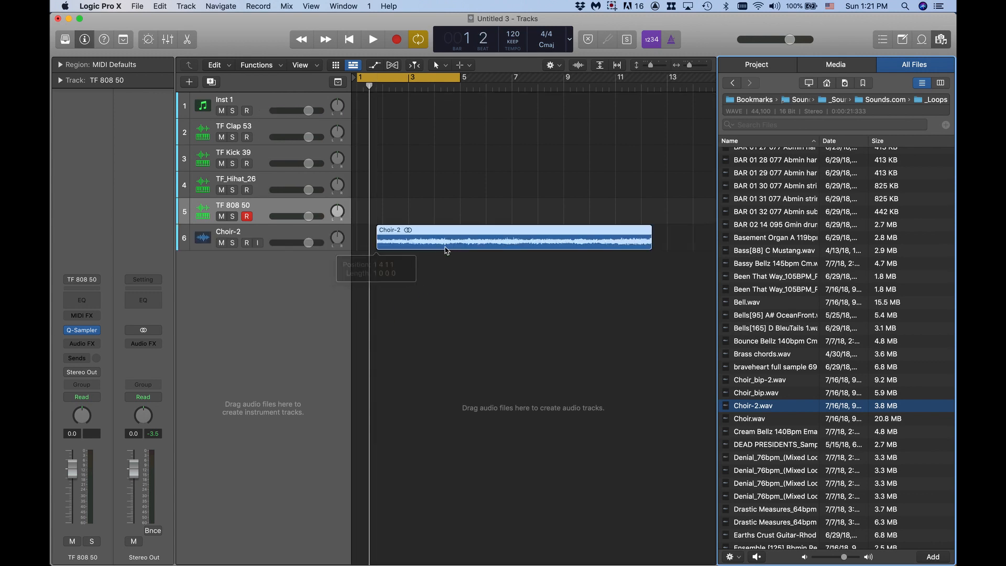
left_click_drag(456, 231, 290, 93)
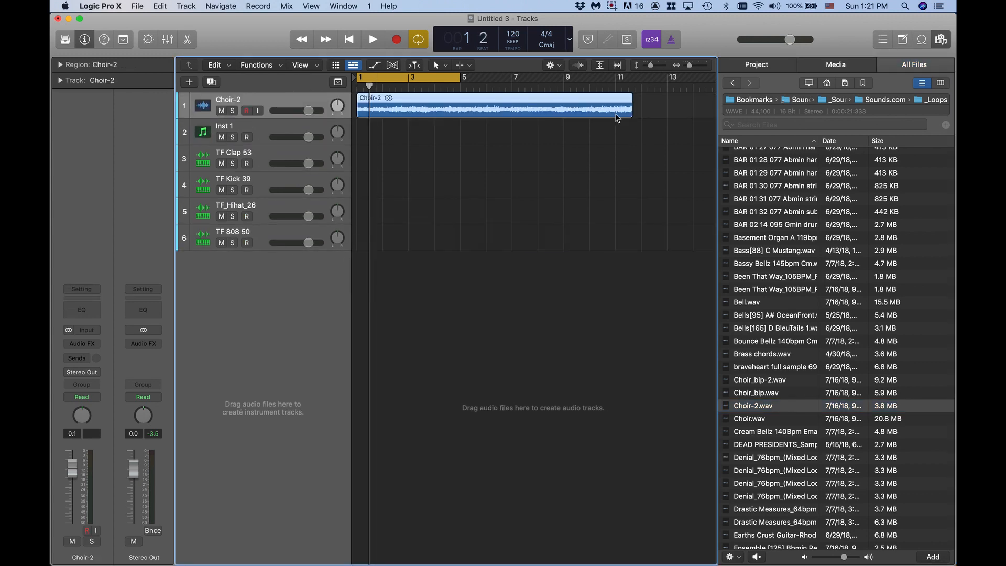
- Play the Choir-2 audio region and lower its track volume to -5.4 dB during playback
key("space")
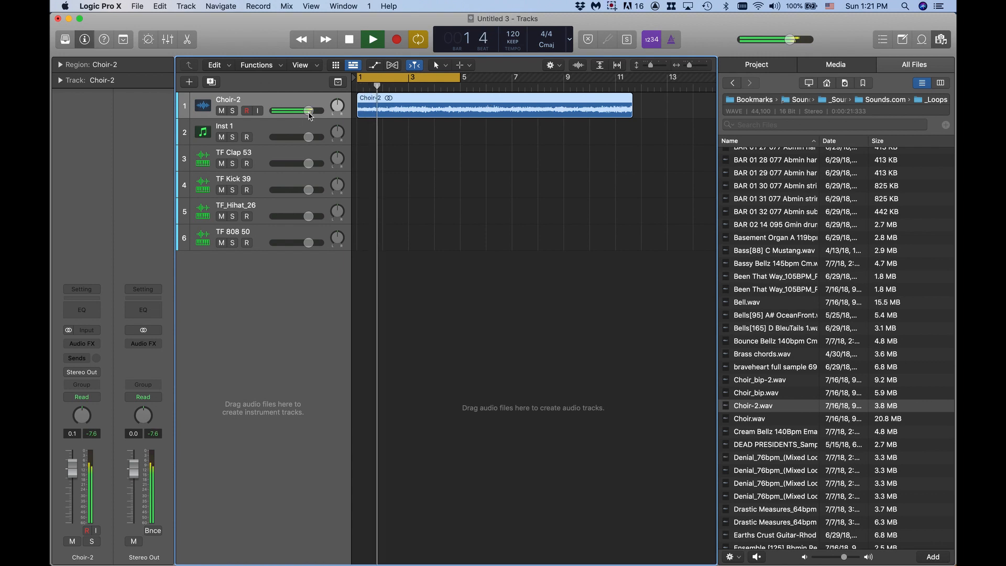
left_click_drag(310, 116, 286, 111)
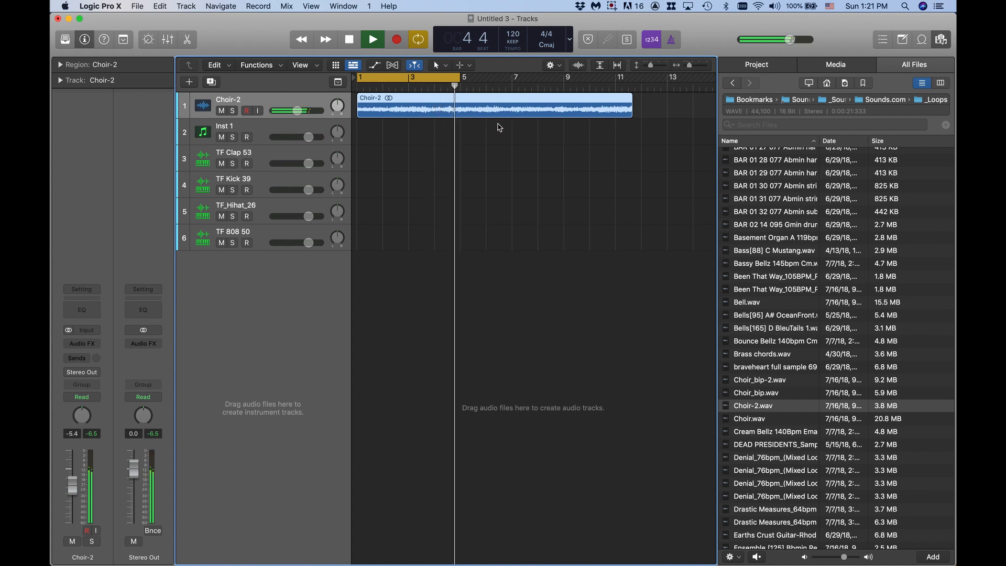
key("space")
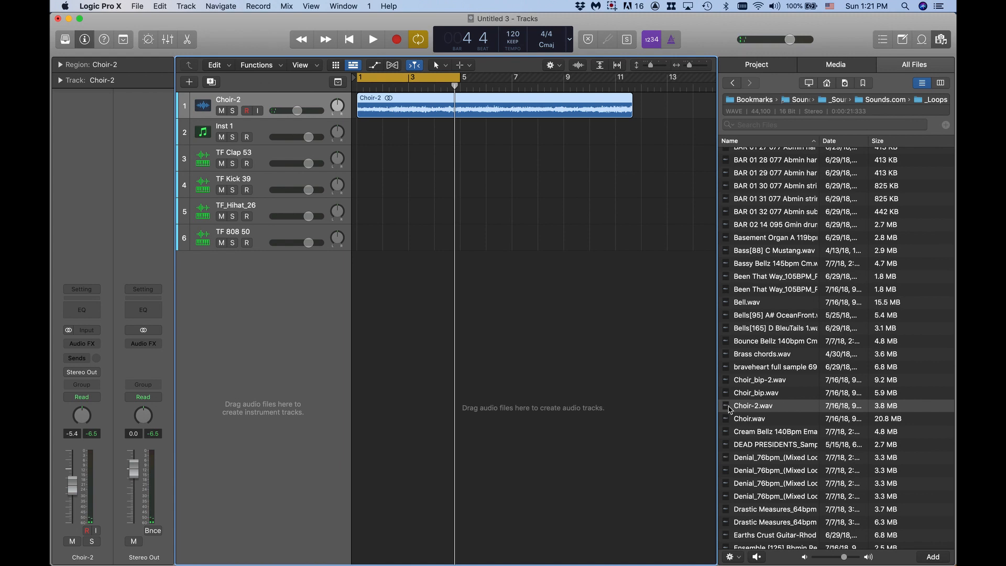
- Create a Quick Sampler track from Choir-2.wav and switch the sampler to Slice mode
left_click_drag(728, 409, 219, 286)
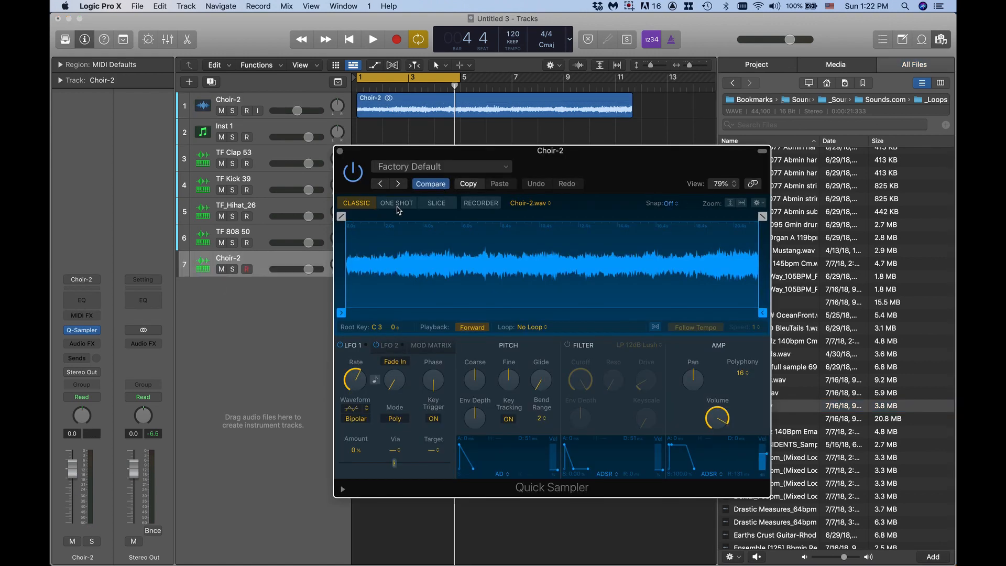
left_click(439, 203)
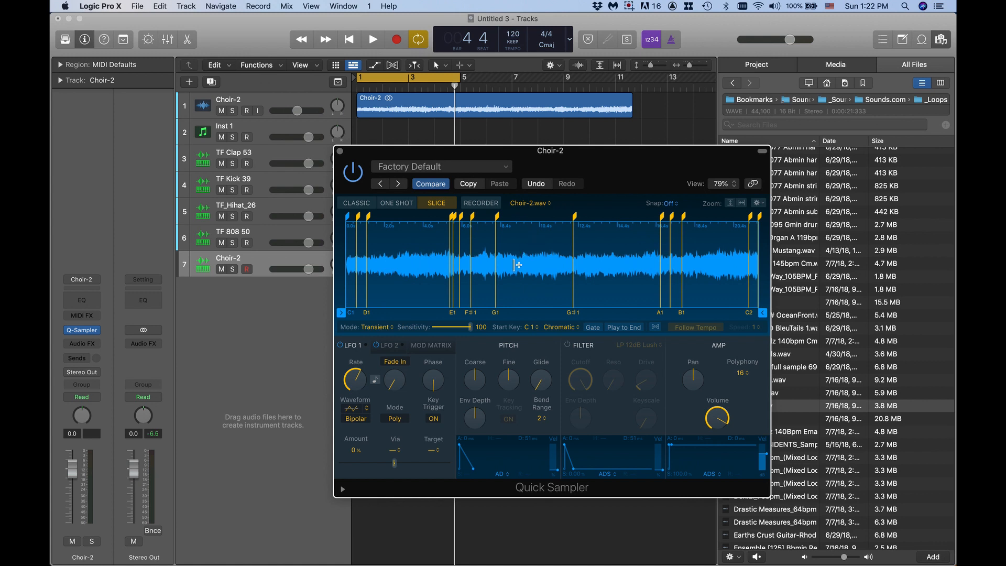
- Lower the Choir-2 slice sensitivity to 0 and set the slicing mode to Manual
left_click(470, 328)
left_click_drag(470, 329, 413, 335)
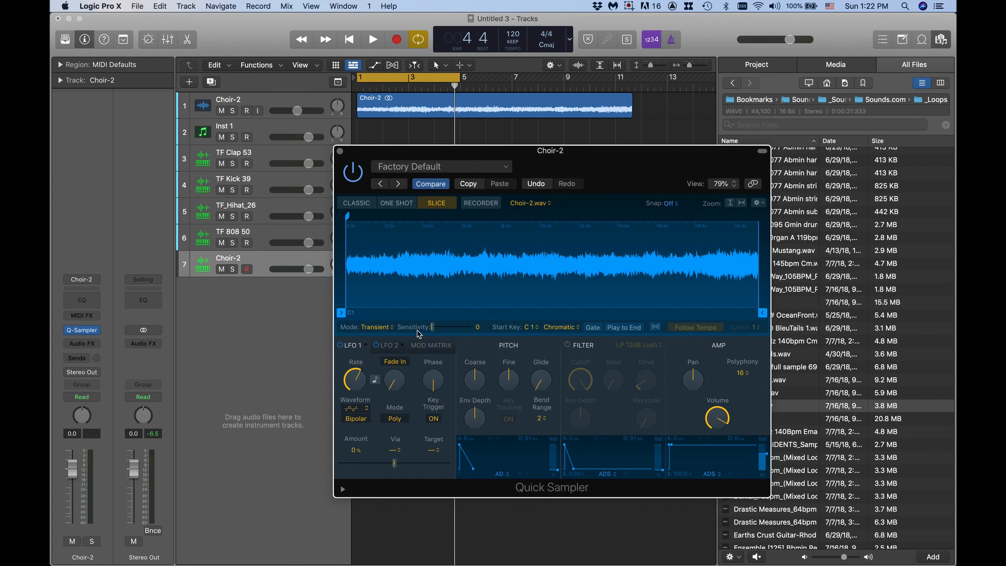
left_click(375, 327)
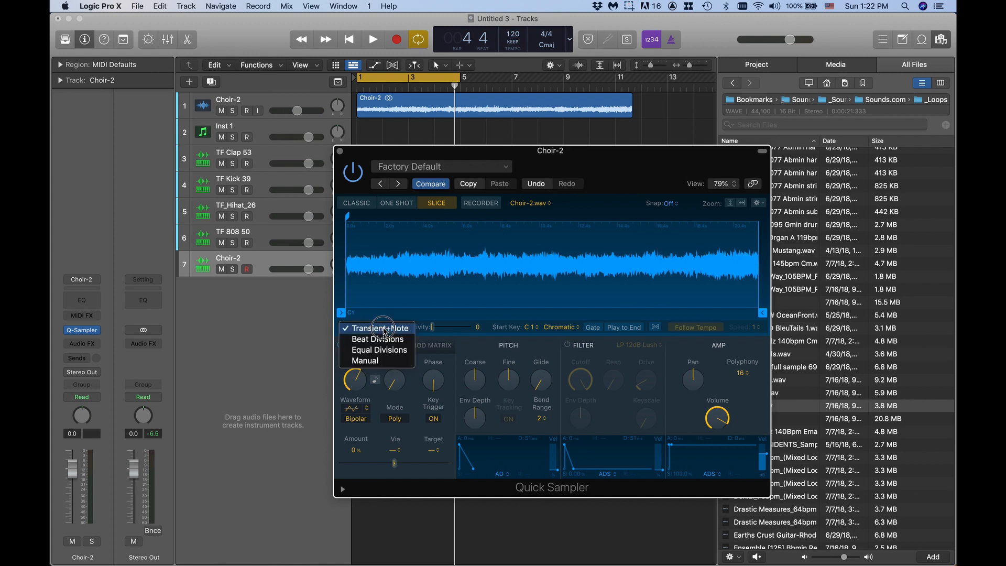
left_click(380, 361)
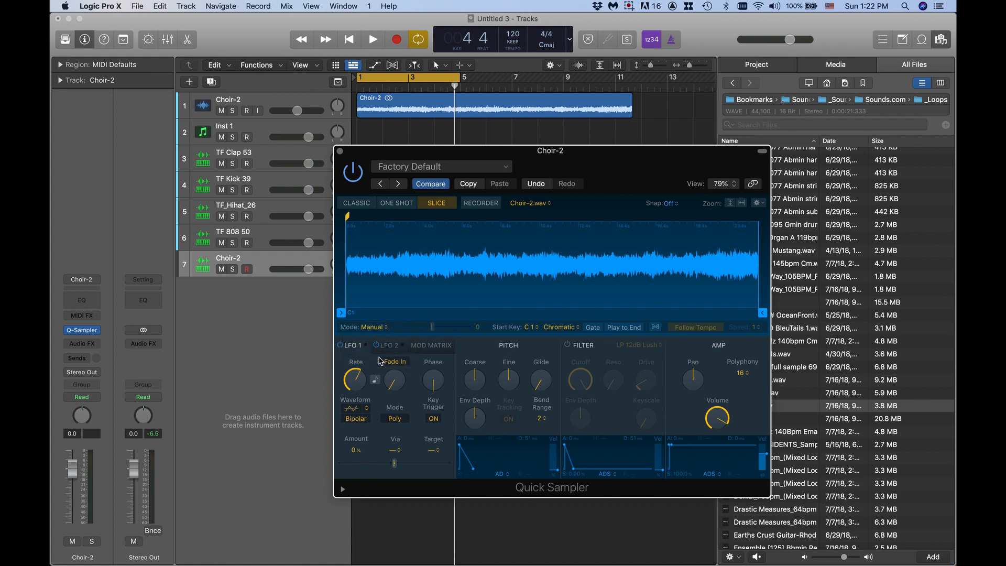
- Add five slice markers across the choir waveform, the first at about 2.7 s, and map the slices to White keys
left_click(401, 257)
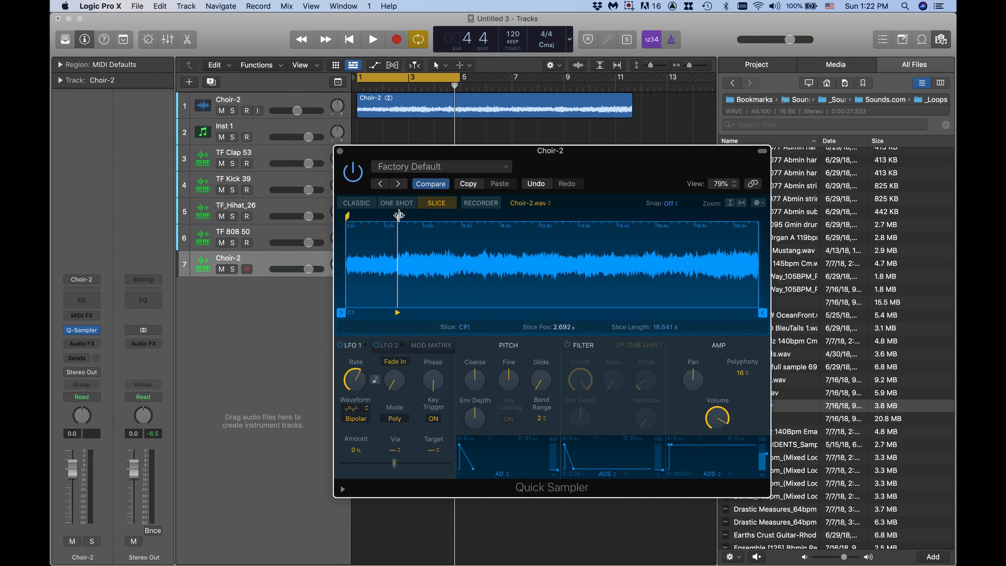
mouse_move(400, 215)
left_mouse_down()
mouse_move(390, 215)
mouse_move(404, 215)
left_mouse_up()
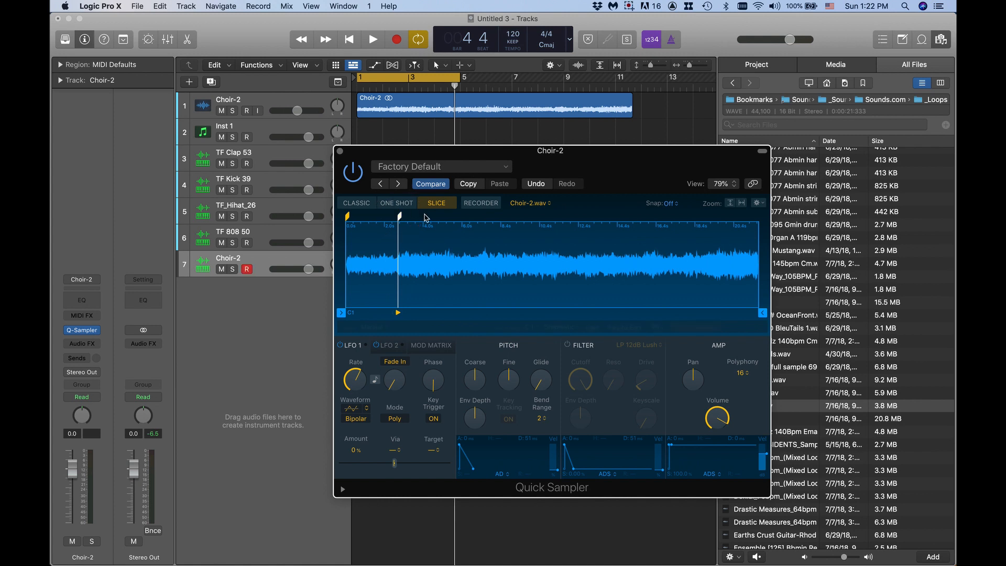
left_click(465, 225)
left_click(549, 241)
left_click(605, 244)
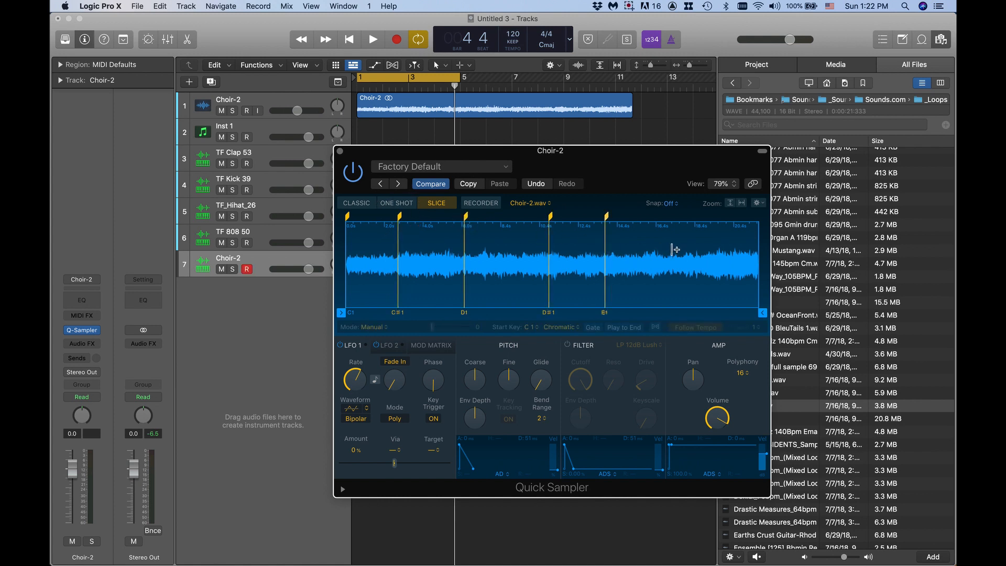
left_click(673, 250)
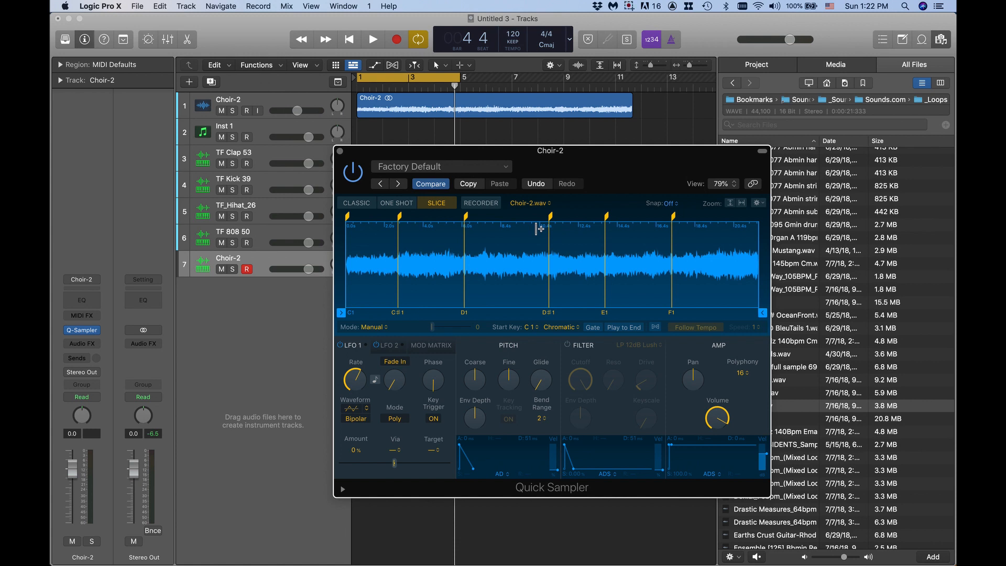
left_click(566, 329)
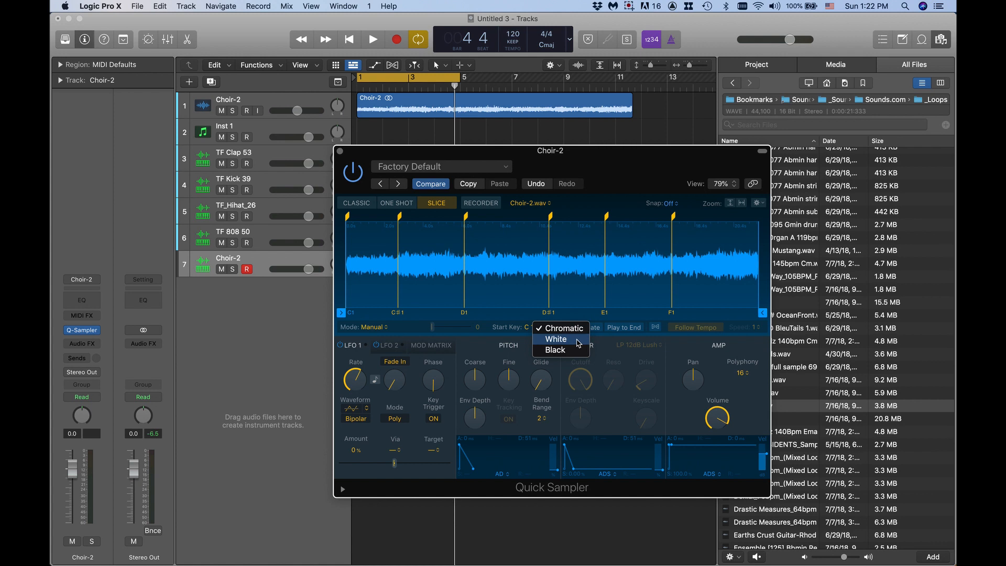
left_click(579, 340)
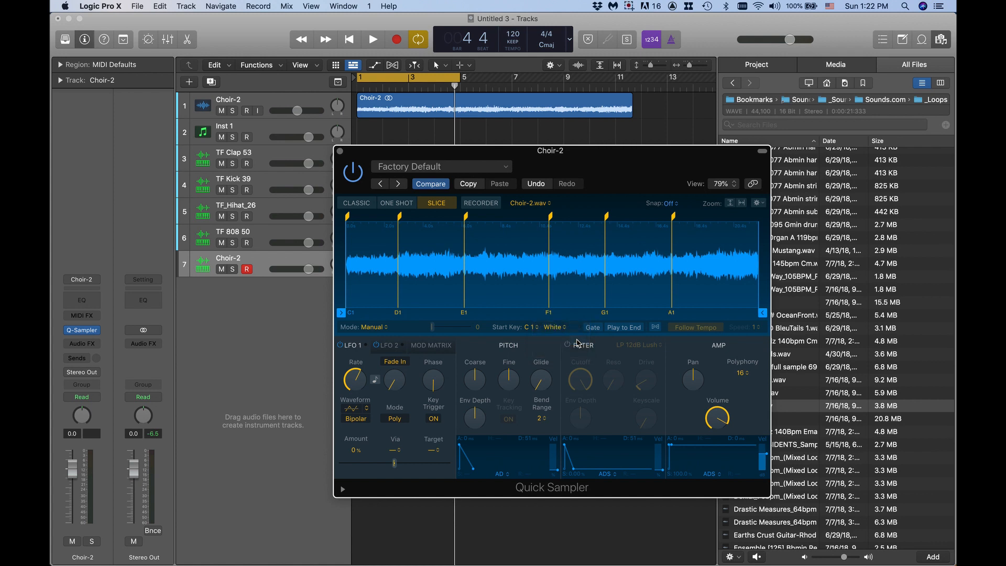
- Open Musical Typing at octave C1 to trigger the choir slices, placing its window clear of the sampler
key("super+k")
key("a")
key("s")
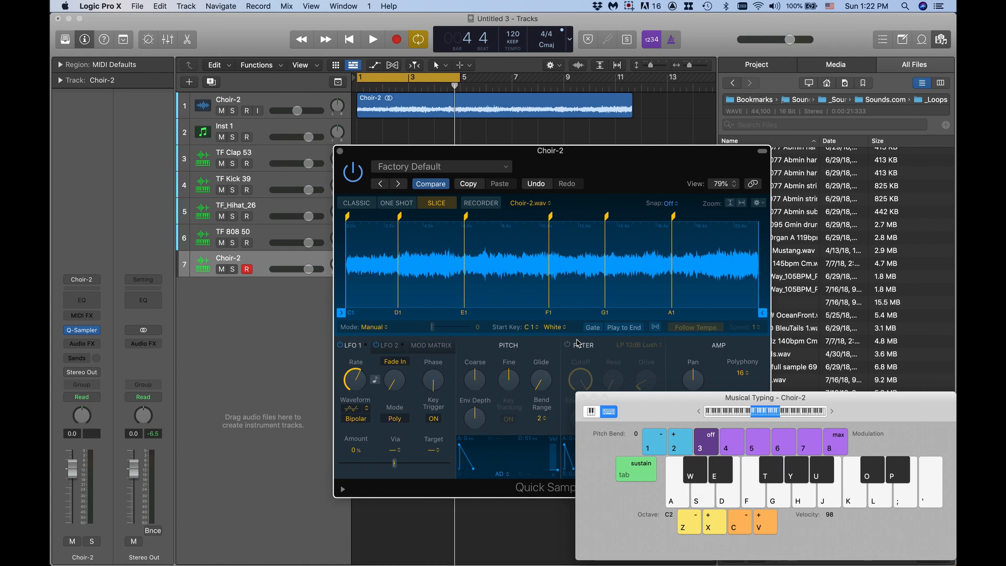
key("a")
key("a")
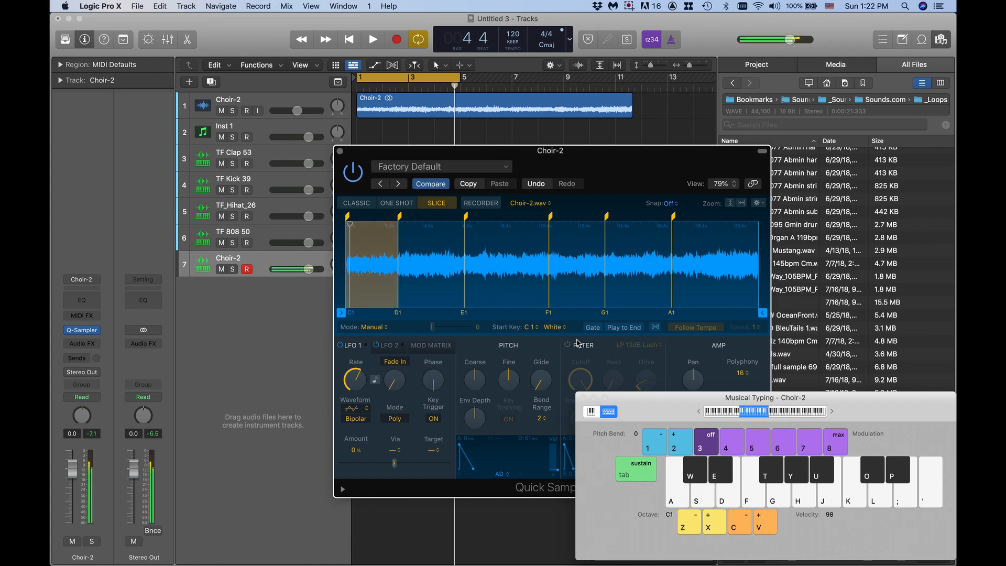
key("f")
key("a")
left_click_drag(644, 420, 596, 551)
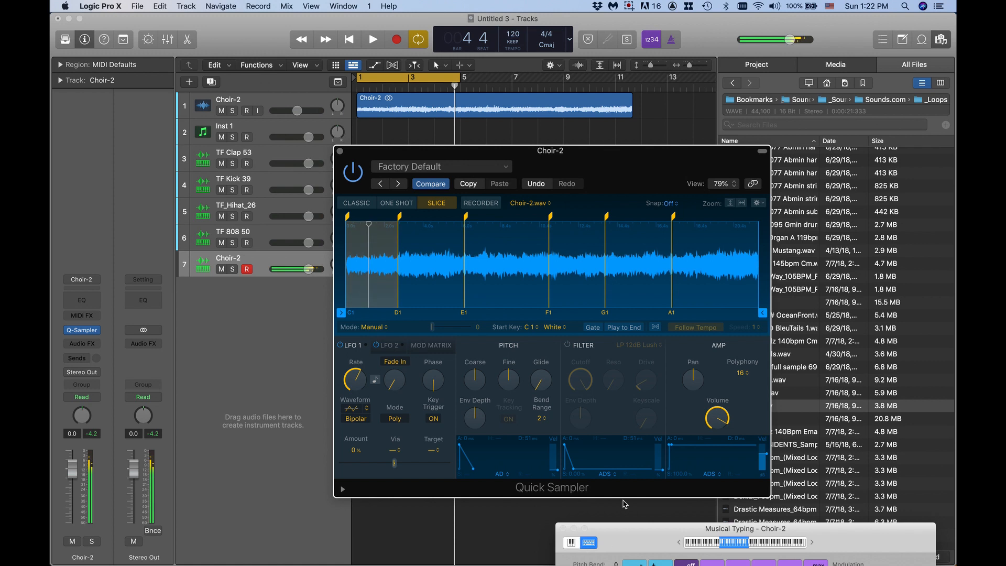
- Set the Choir-2 sampler's polyphony to Mono and audition its slices by playing different notes
left_click(739, 373)
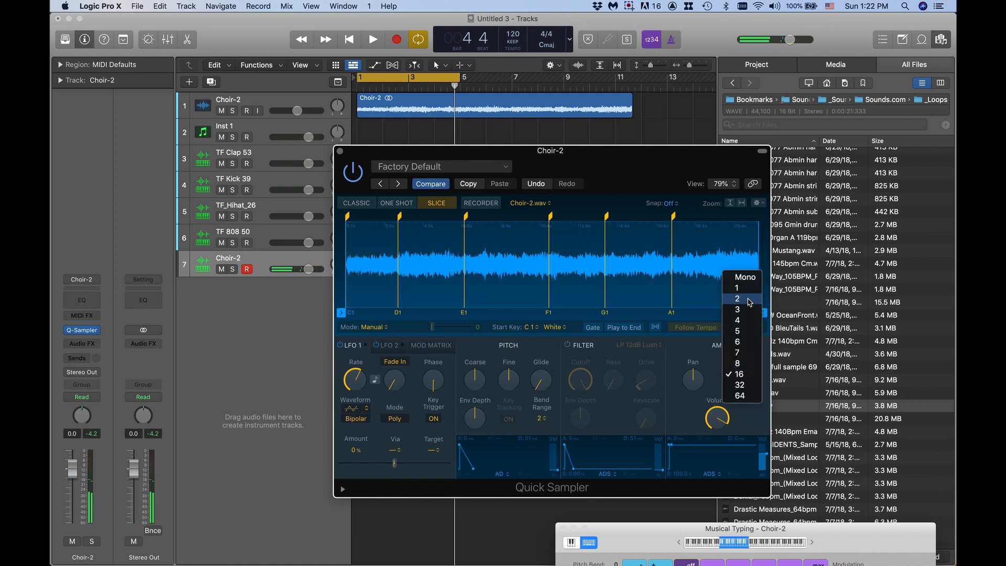
left_click(747, 277)
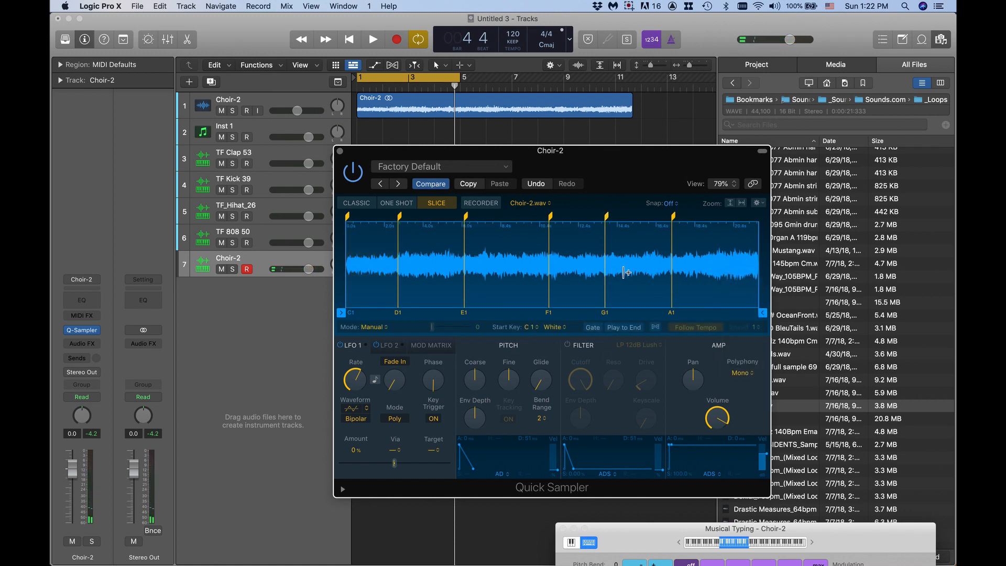
key("a")
key("d")
key("f")
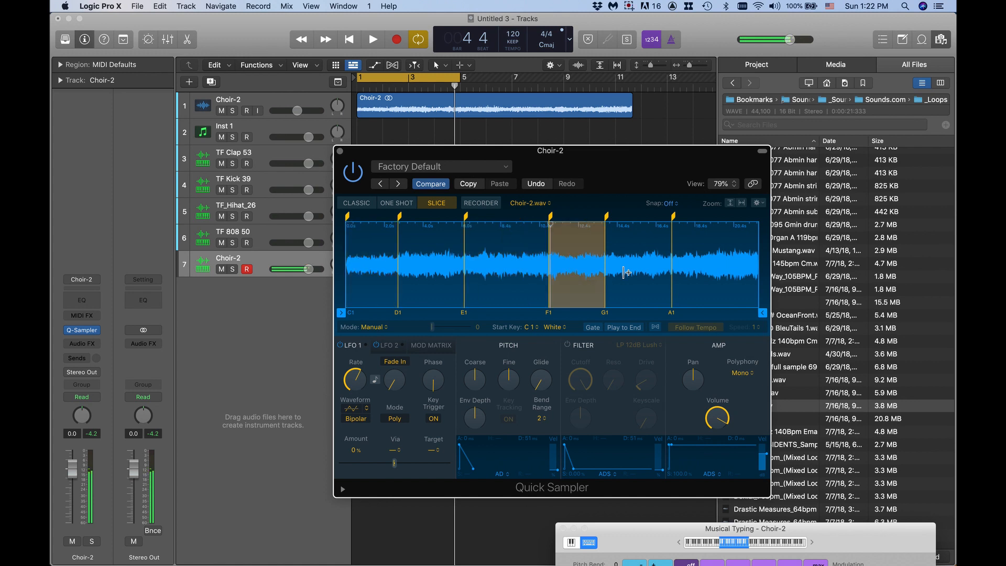
key("a")
key("s")
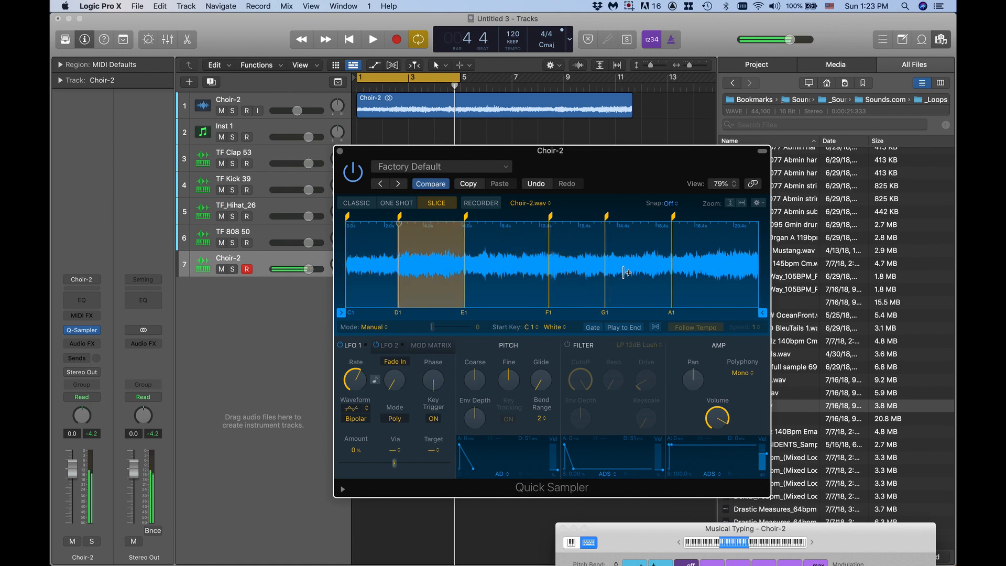
key("a")
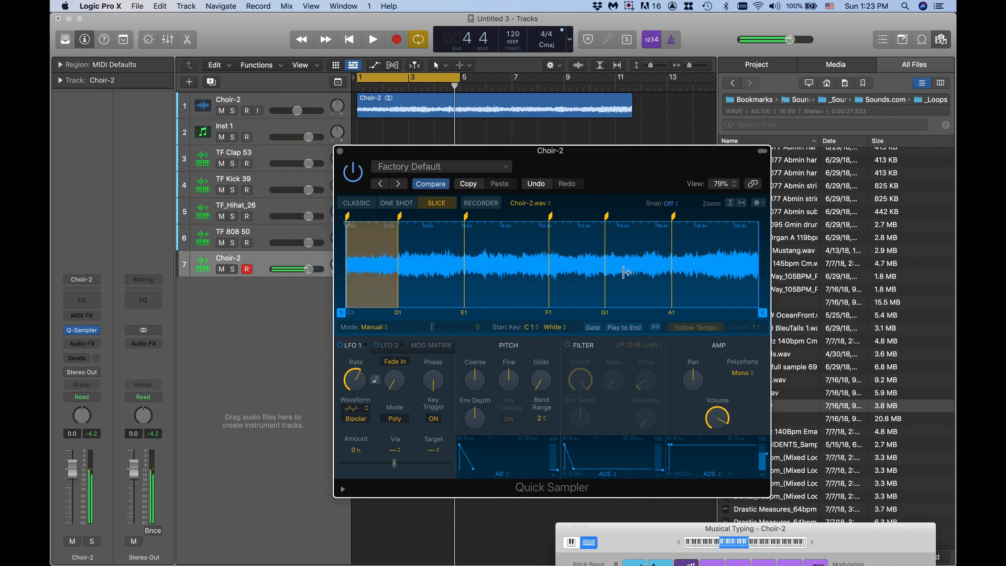
key("s")
key("a")
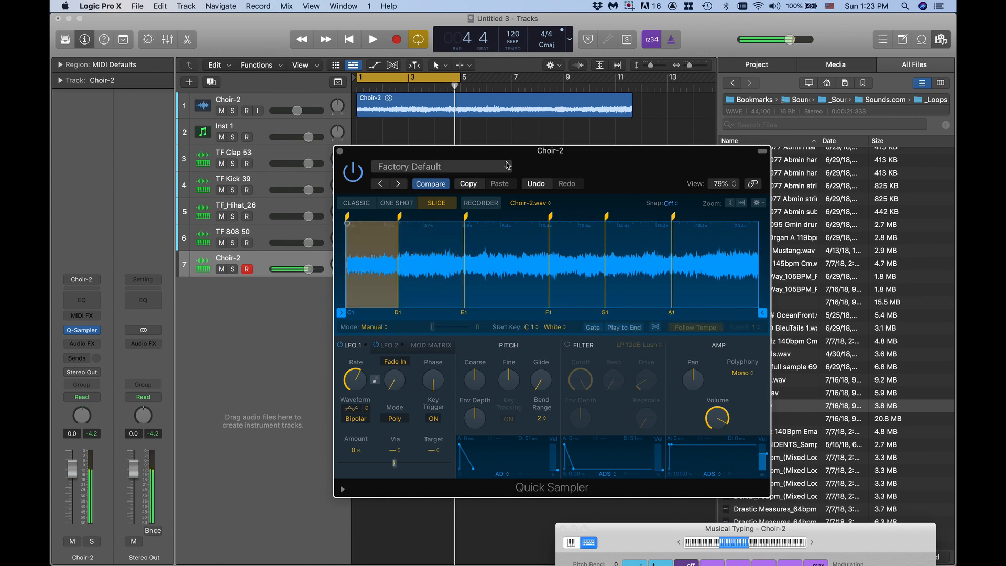
key("h")
key("g")
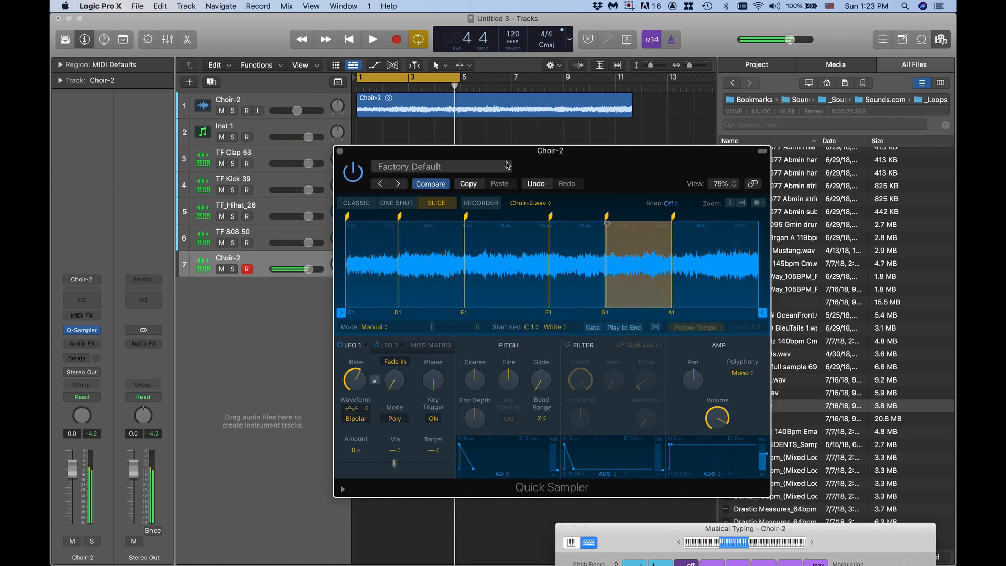
key("g")
key("a")
key("a")
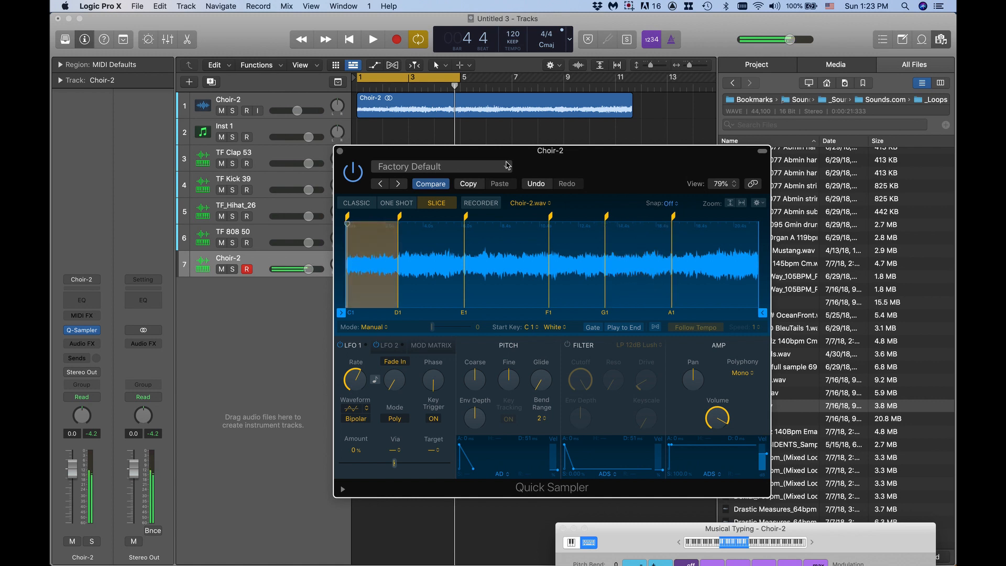
key("s")
key("a")
- Move the D1 slice marker to 2.863 s and audition the slices on C1 and D1
left_click(399, 226)
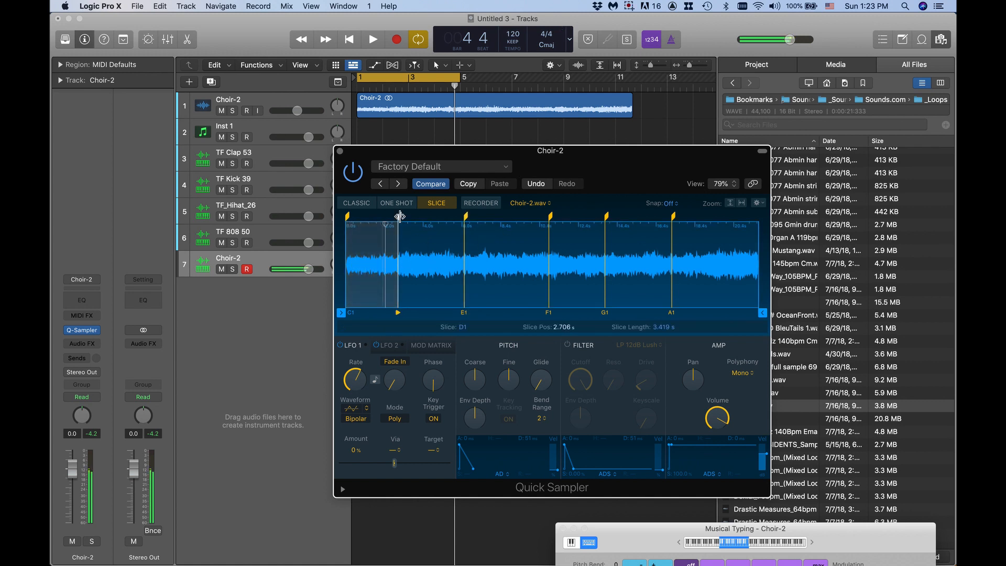
left_click(431, 263)
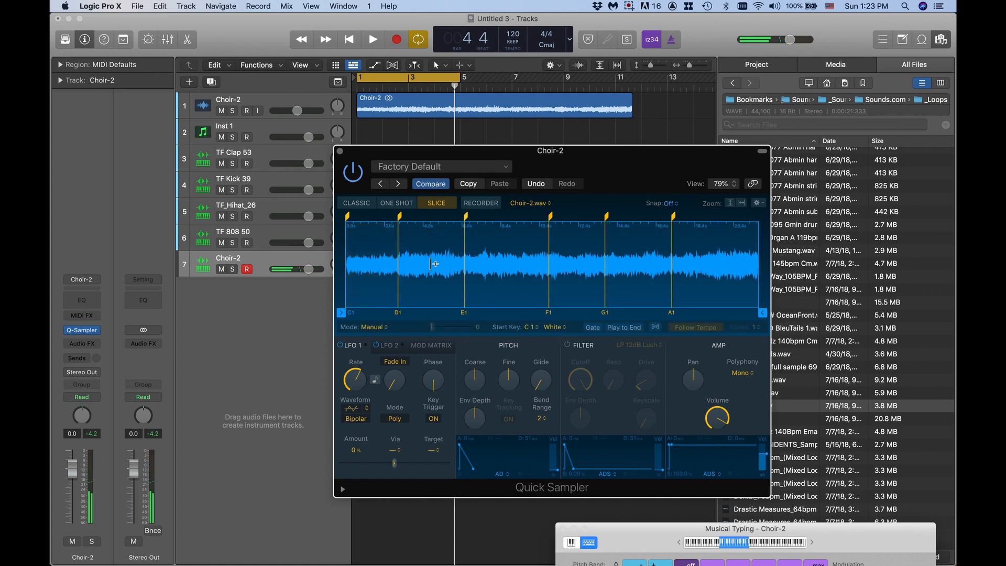
scroll(431, 264, "up", 10)
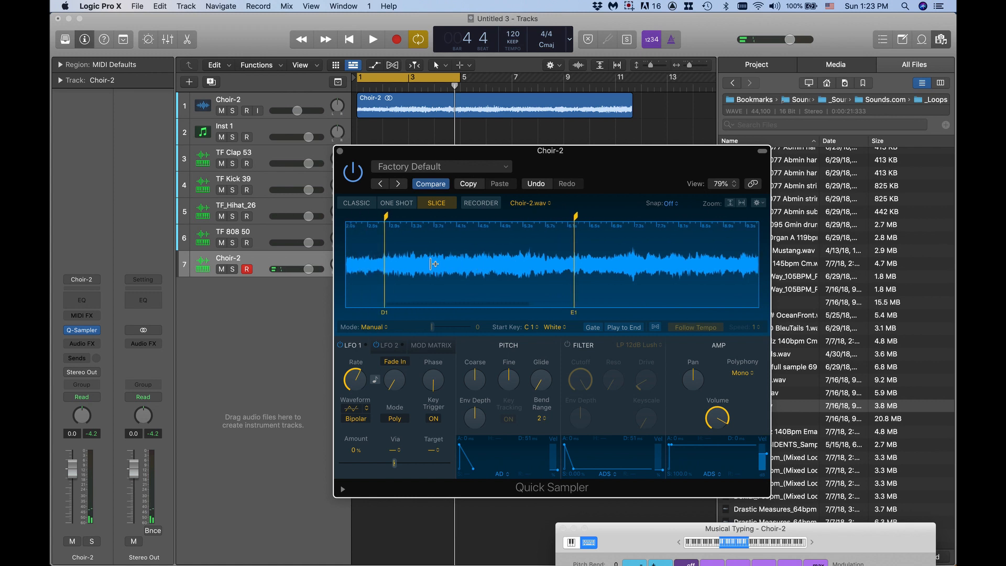
scroll(430, 264, "left", 3)
left_click(433, 217)
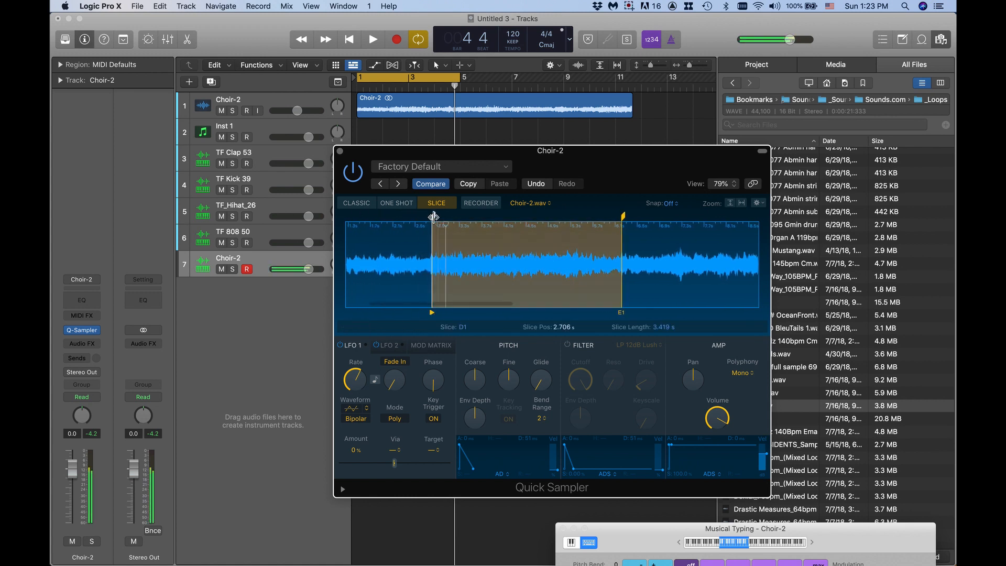
left_click_drag(433, 217, 441, 215)
key("s")
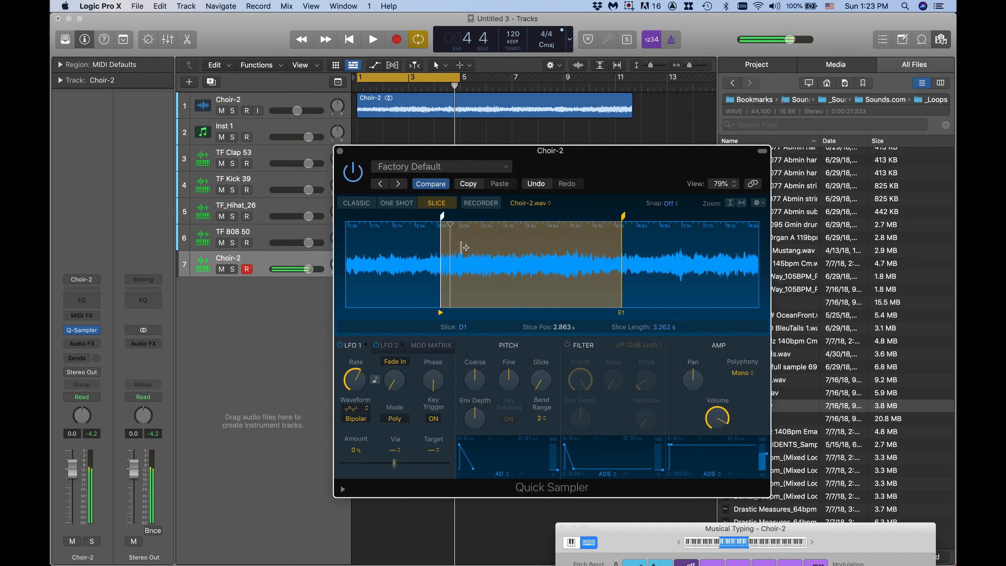
key("a")
key("s")
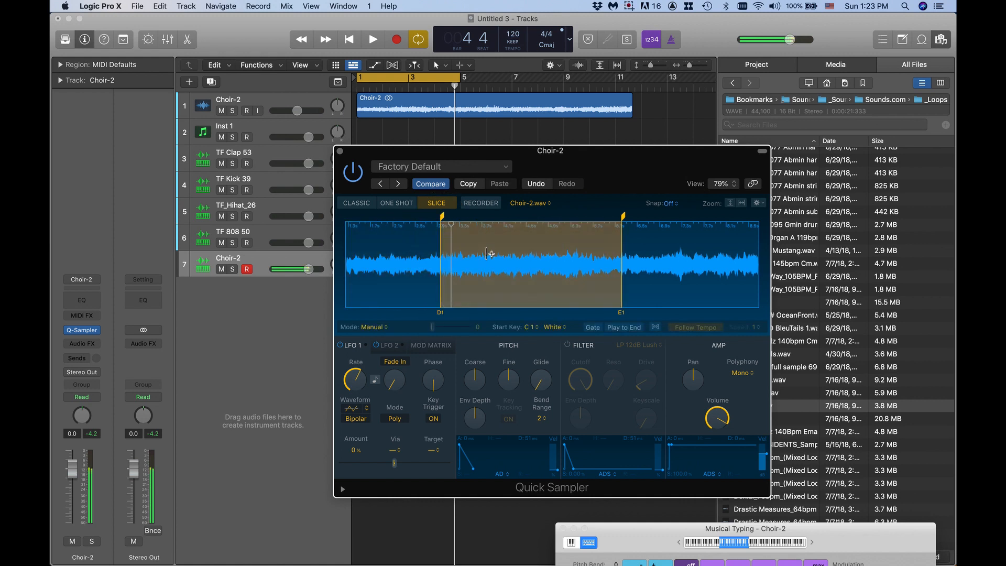
key("a")
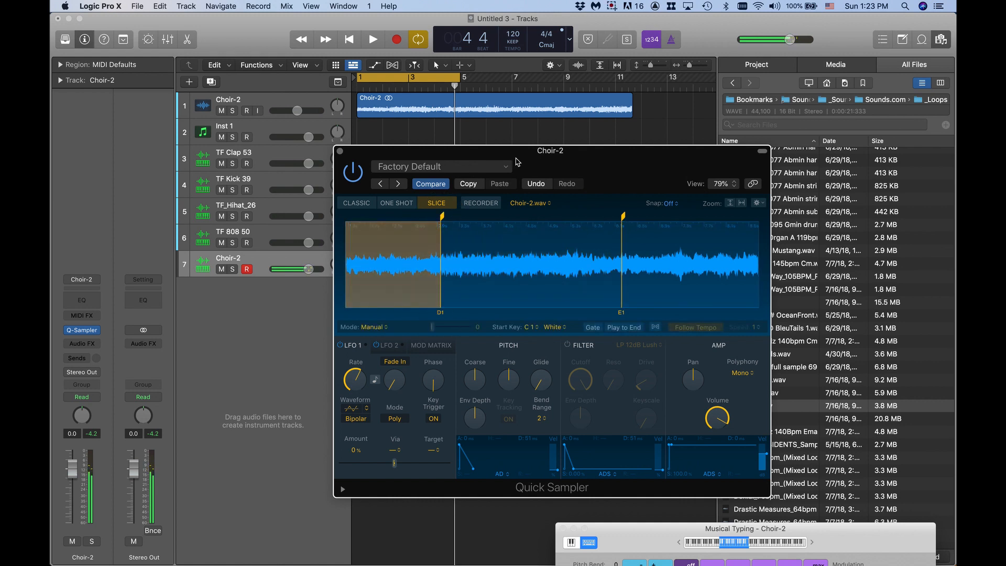
- Add a slice marker at 0.076 s near the very start of the choir waveform
key("s")
scroll(431, 262, "left", 3)
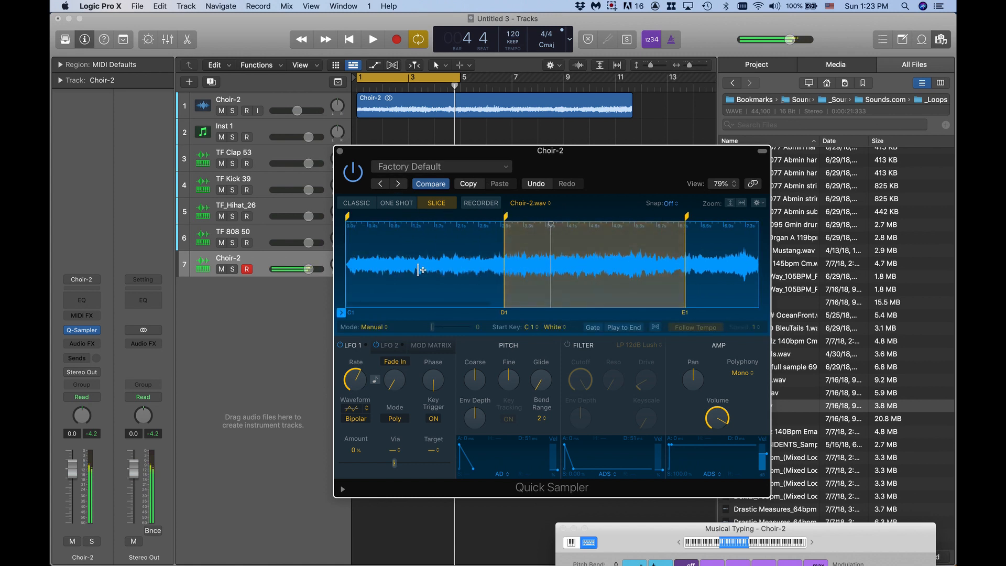
left_click(349, 214)
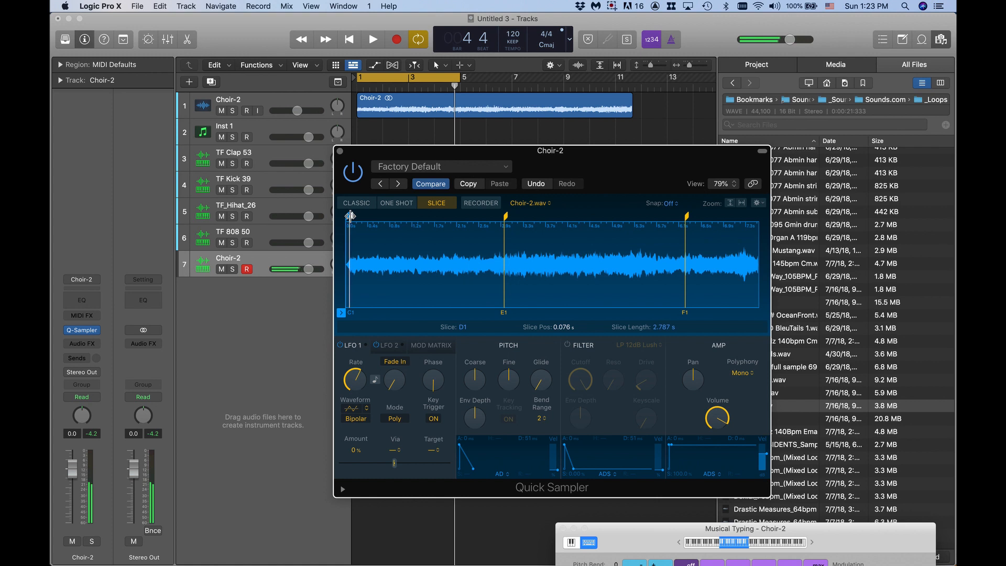
- Audition the D1 and E1 choir slices in alternation and close the Choir-2 Quick Sampler window
key("s")
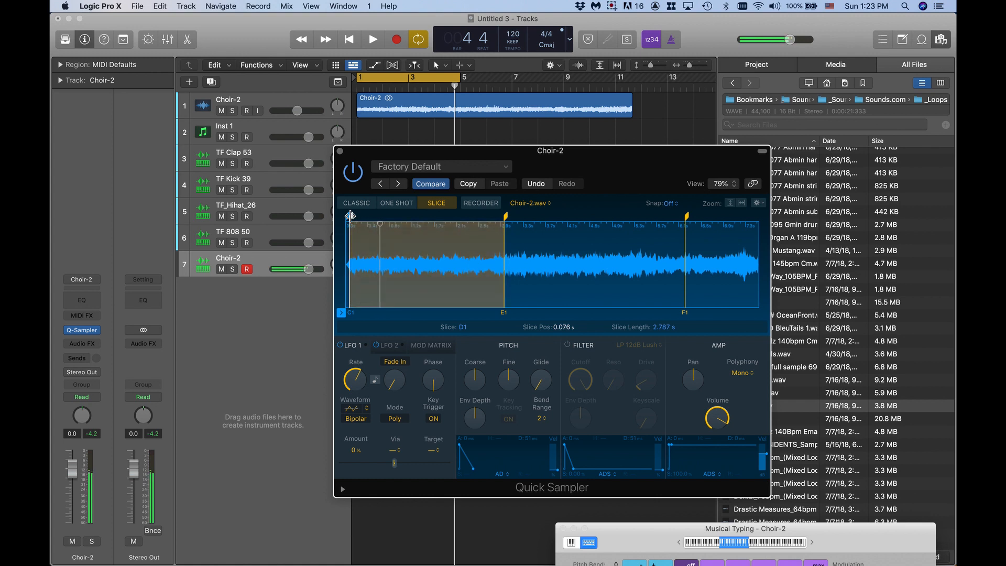
key("d")
key("s")
key("d")
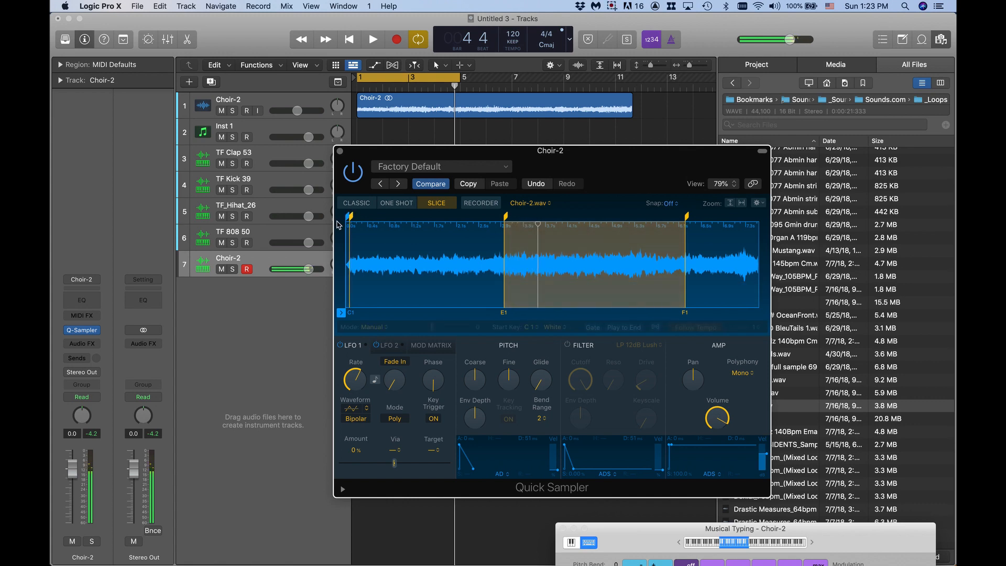
key("s")
key("d")
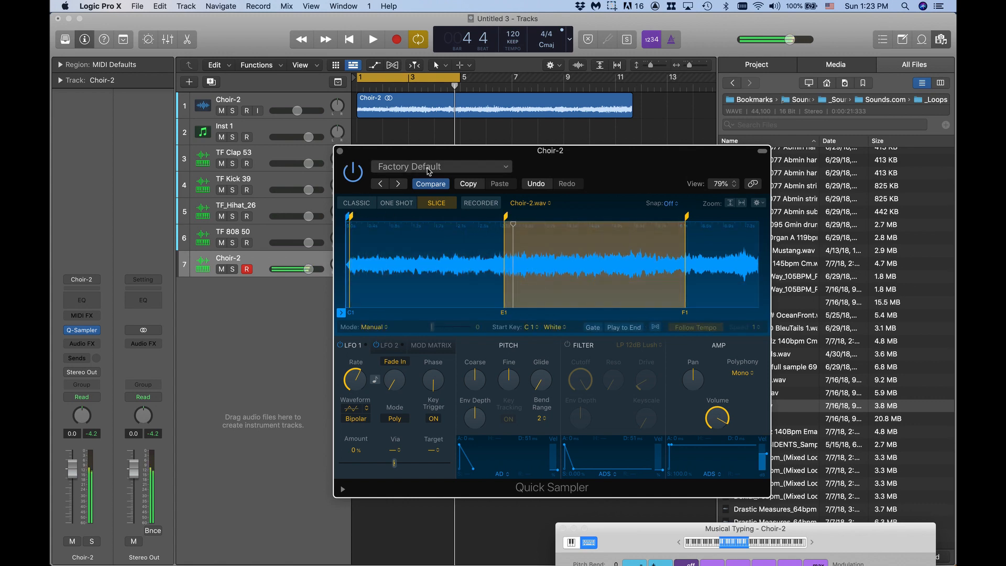
left_click(341, 152)
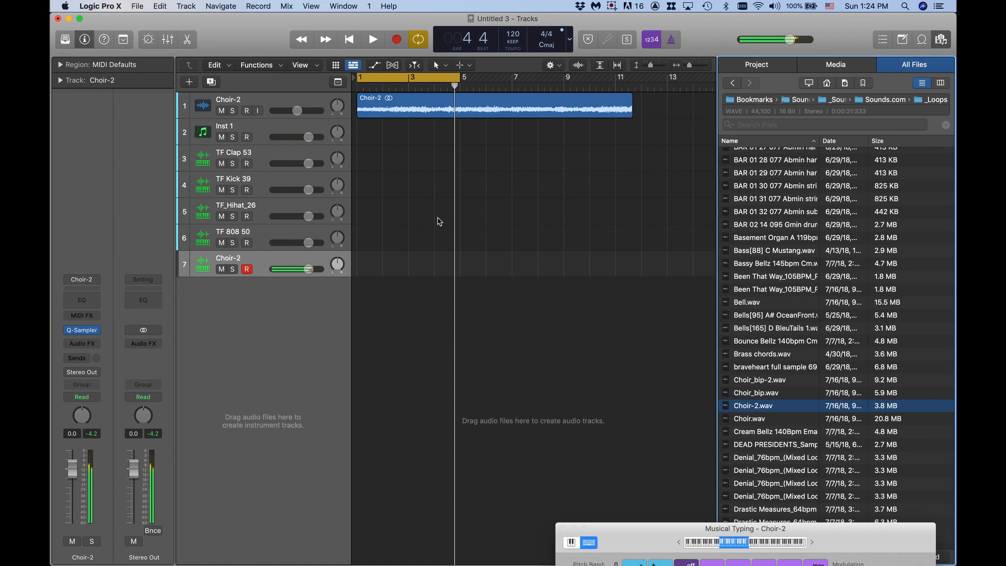
- Play the project from the start and mute the original Choir-2 audio track
left_click(396, 39)
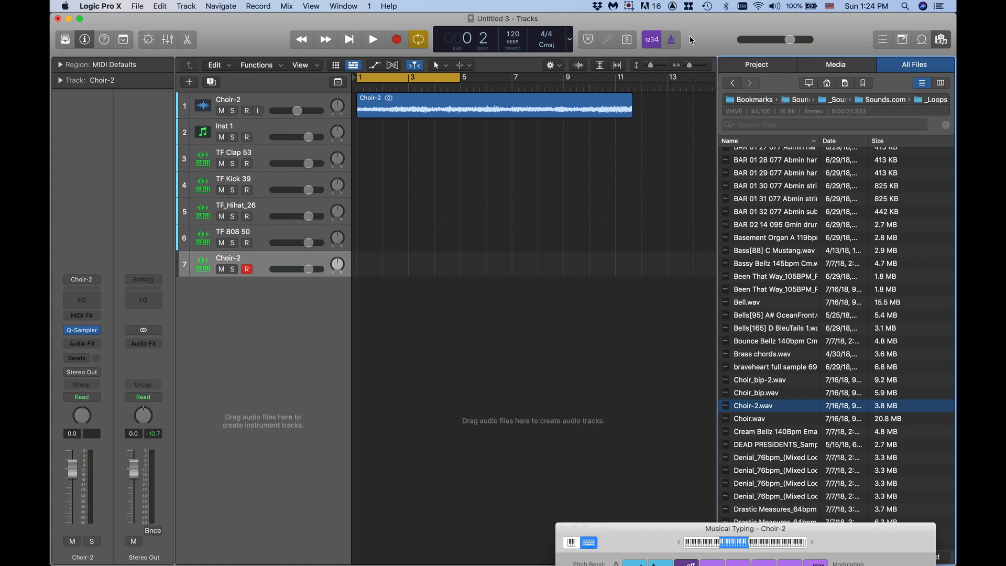
key("space")
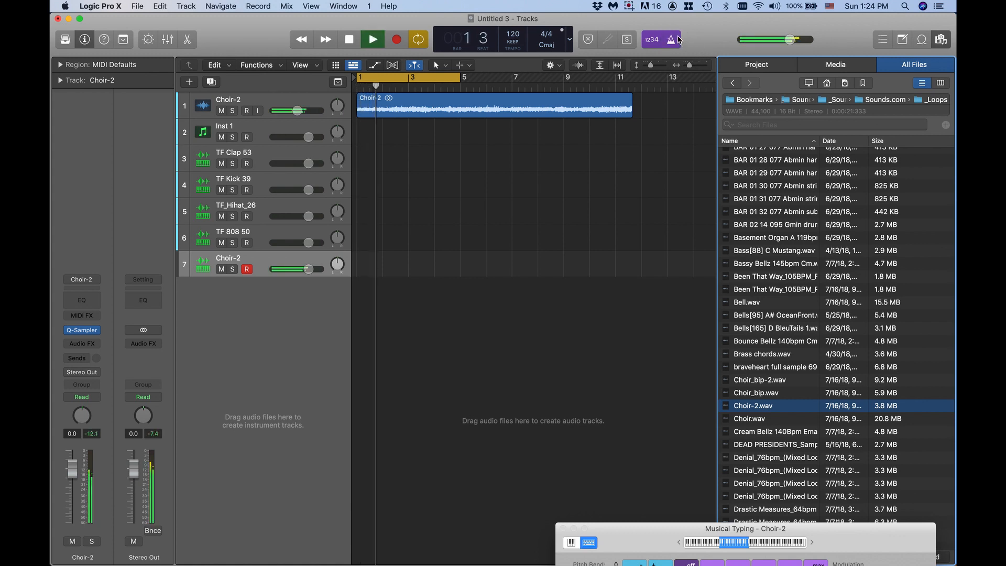
key("space")
key("space")
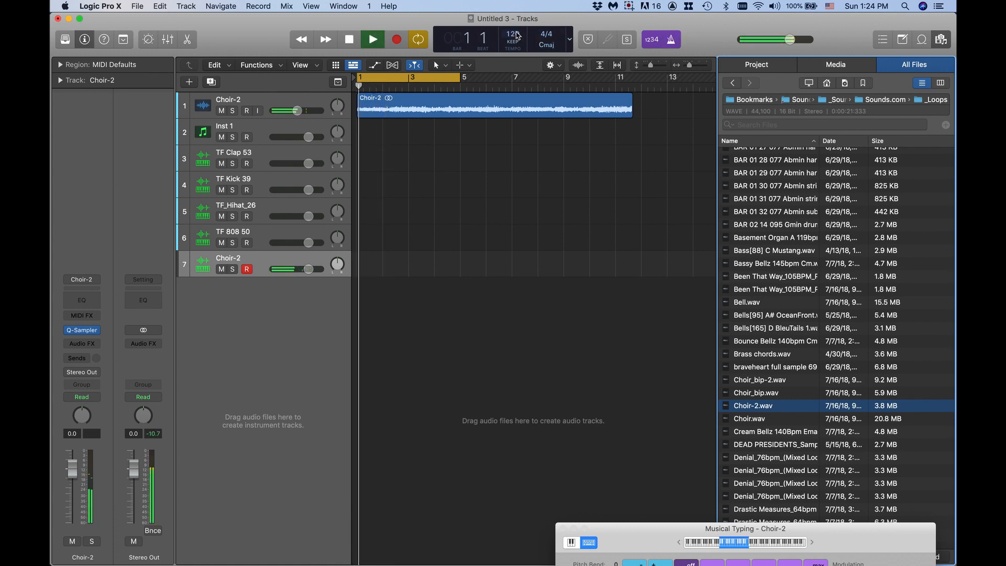
left_click(221, 110)
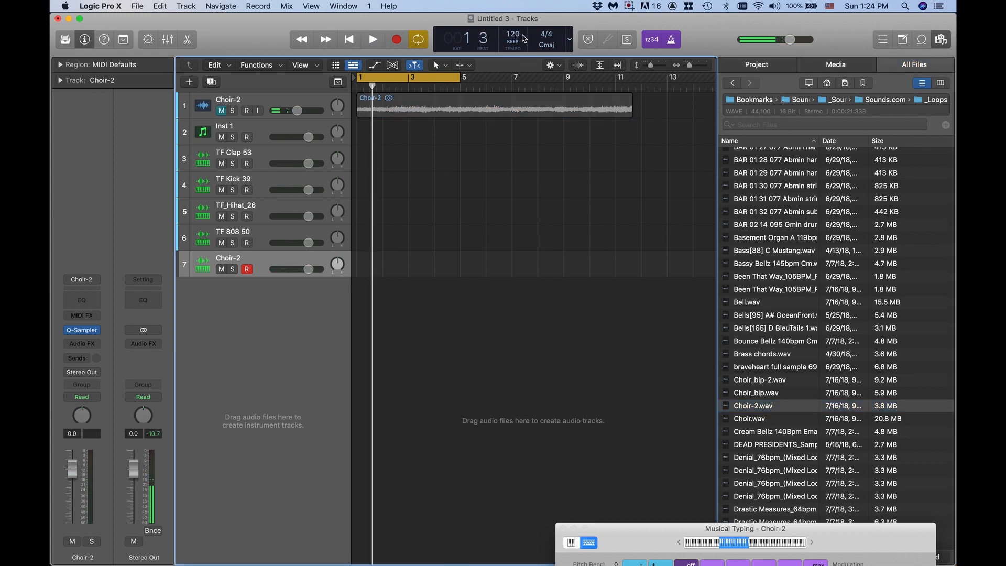
- Set the project tempo to 130 BPM, playing the choir slices against the metronome to judge the speed
left_click_drag(523, 38, 521, 8)
key("space")
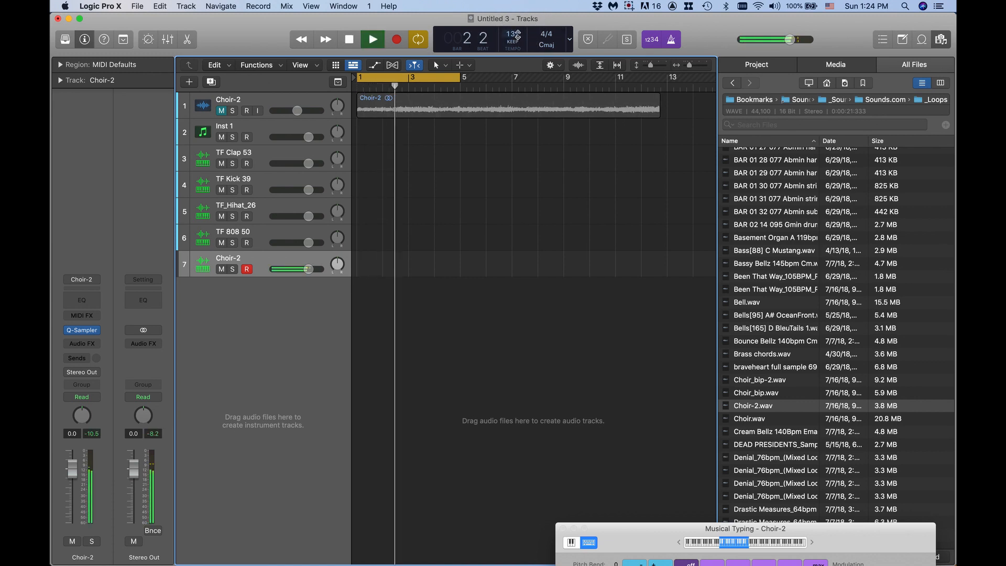
key("space")
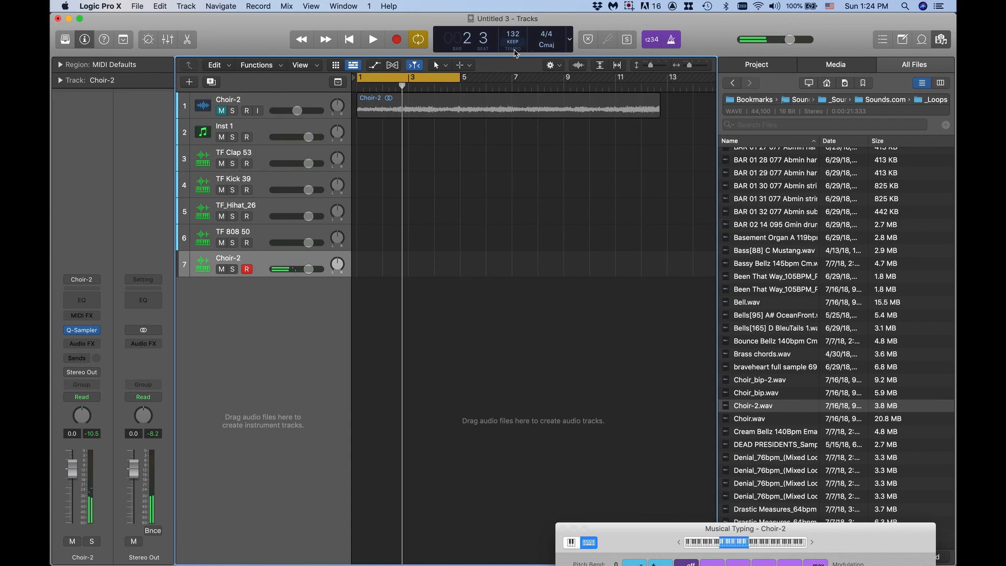
left_click_drag(517, 32, 519, 58)
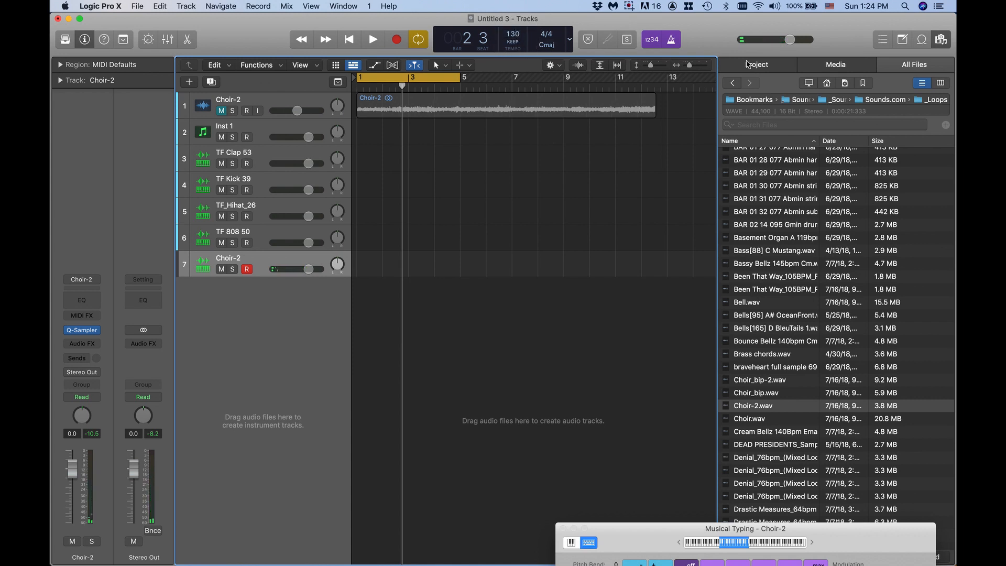
key("a")
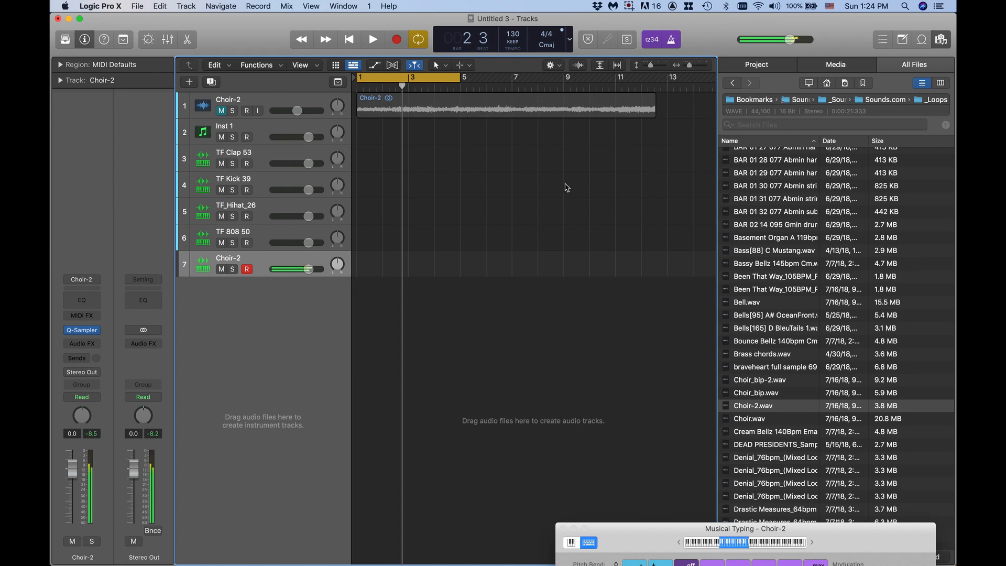
- Return the playhead to bar 1, open the Step Sequencer for the TF_Hihat_26 track and hide the file browser
key("Return")
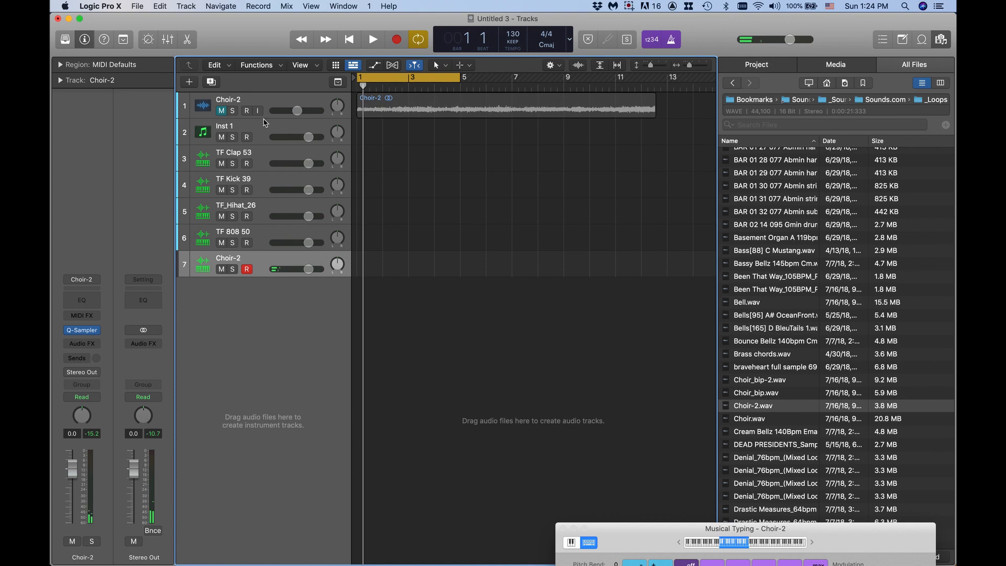
left_click(279, 206)
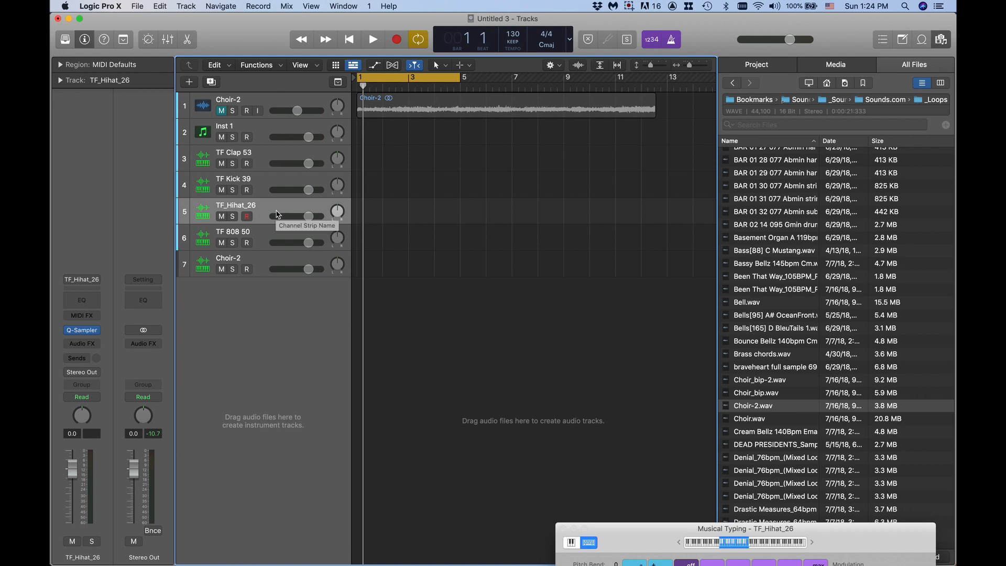
left_click(188, 39)
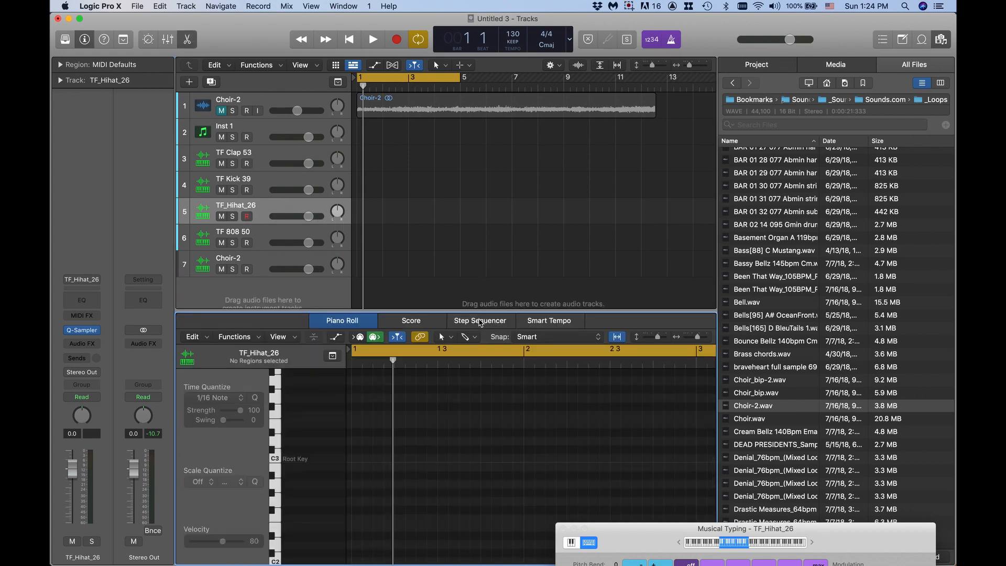
left_click(480, 321)
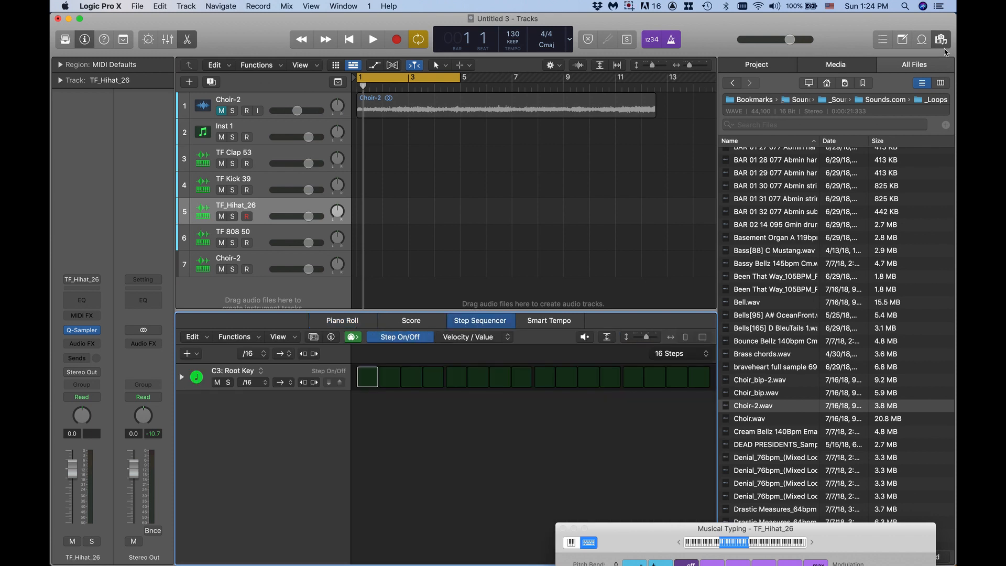
left_click(945, 45)
- Activate every other step of the hi-hat's 16-step pattern, starting with the first step
left_click(375, 377)
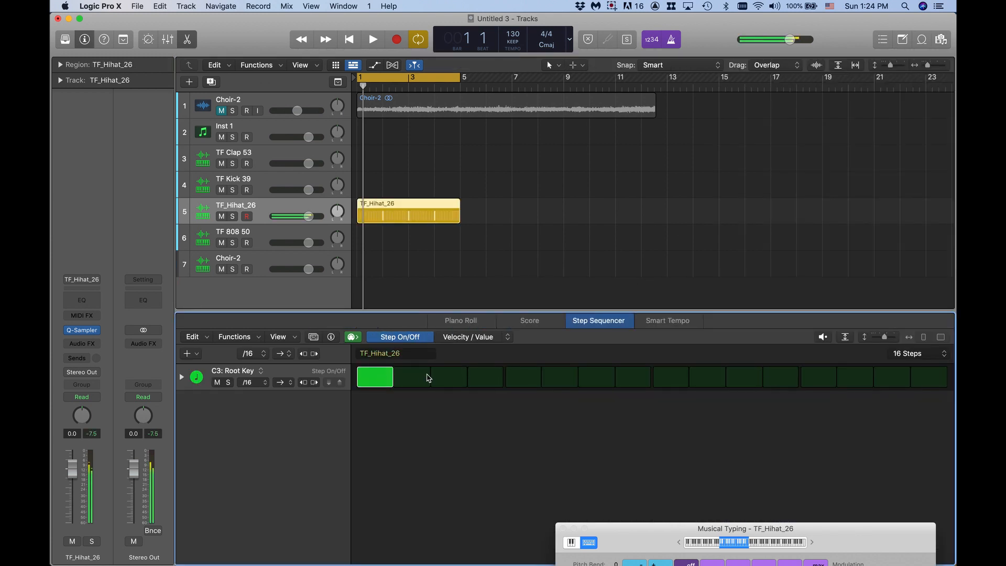
left_click(449, 377)
left_click(523, 376)
left_click(606, 385)
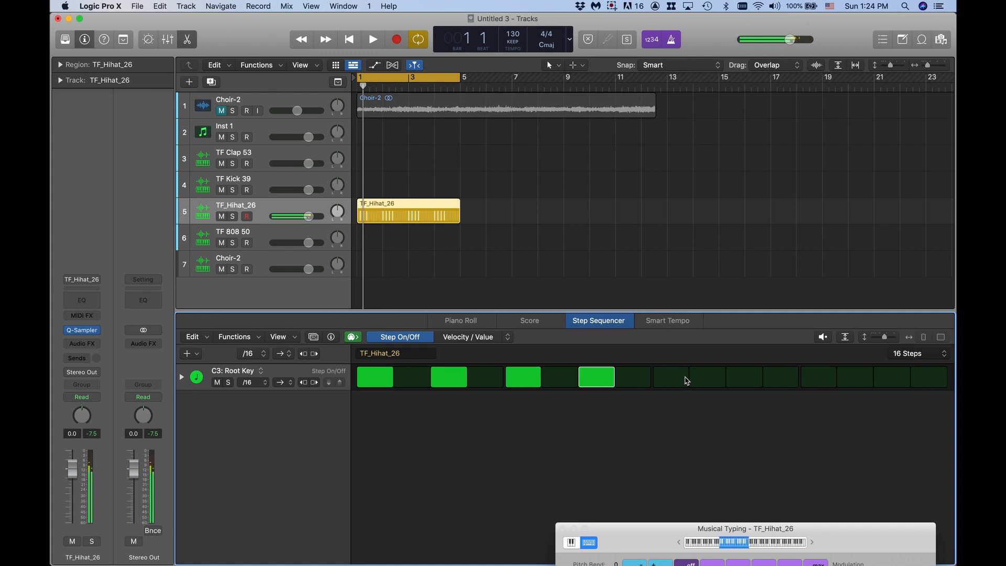
left_click(686, 380)
left_click(741, 378)
left_click(831, 377)
left_click(892, 377)
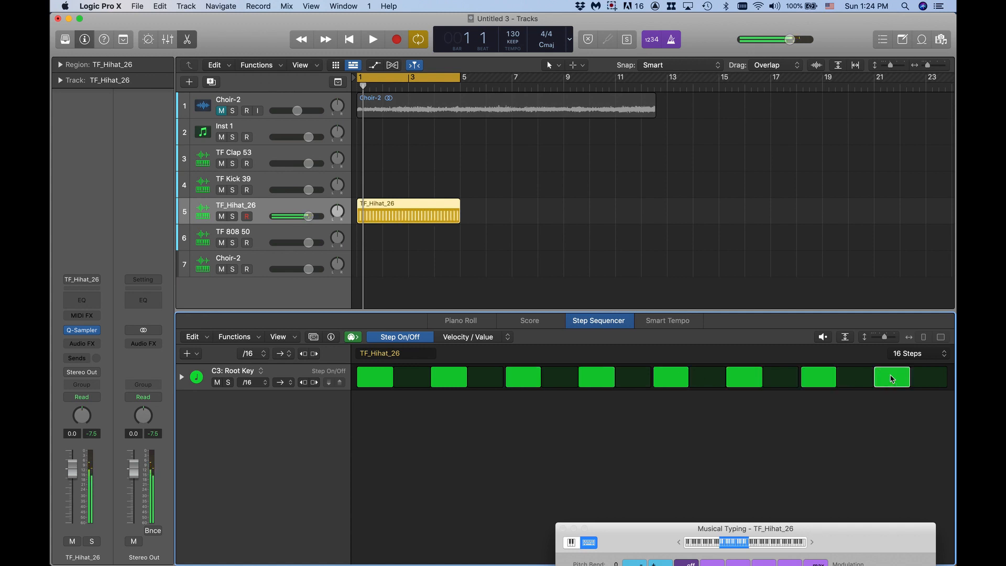
- Play the hi-hat pattern and lower the TF_Hihat_26 track's volume to -3.4 dB
key("space")
left_click_drag(308, 217, 292, 218)
key("space")
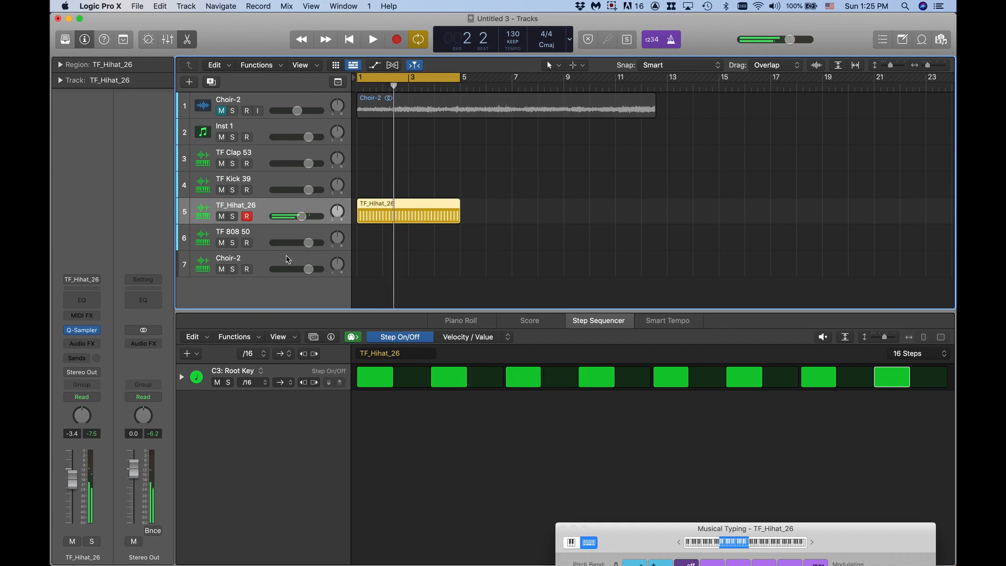
- Select the Choir-2 sampler track, rehearse its slices over the hi-hat and set the project tempo to 118 BPM
left_click(288, 259)
key("space")
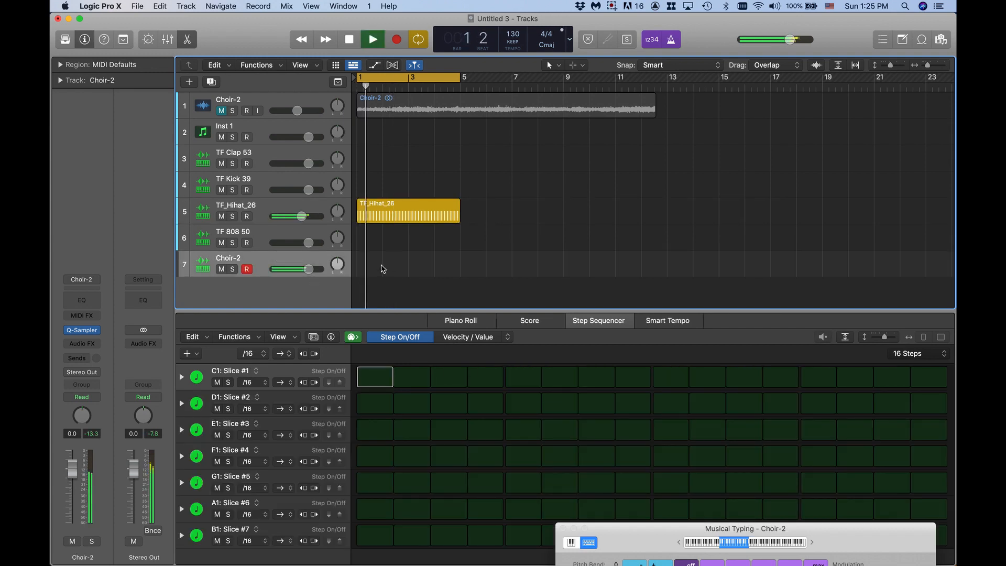
key("space")
left_click_drag(513, 33, 518, 57)
key("space")
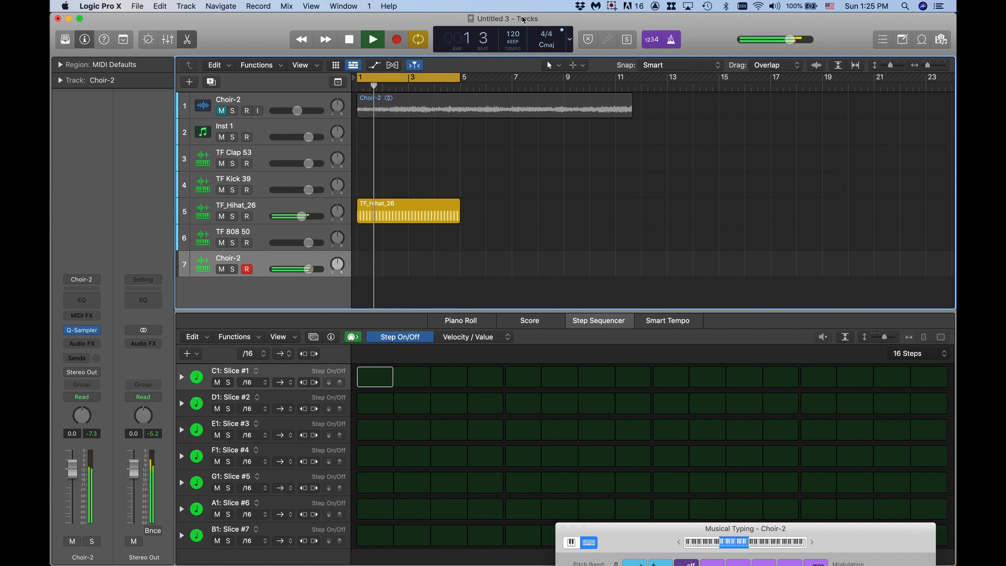
left_click_drag(514, 34, 518, 38)
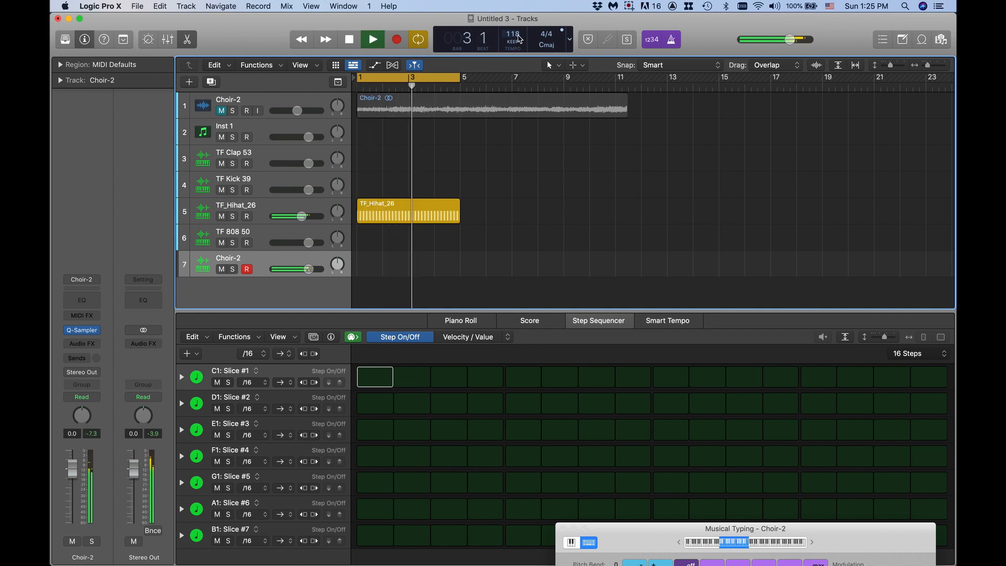
key("space")
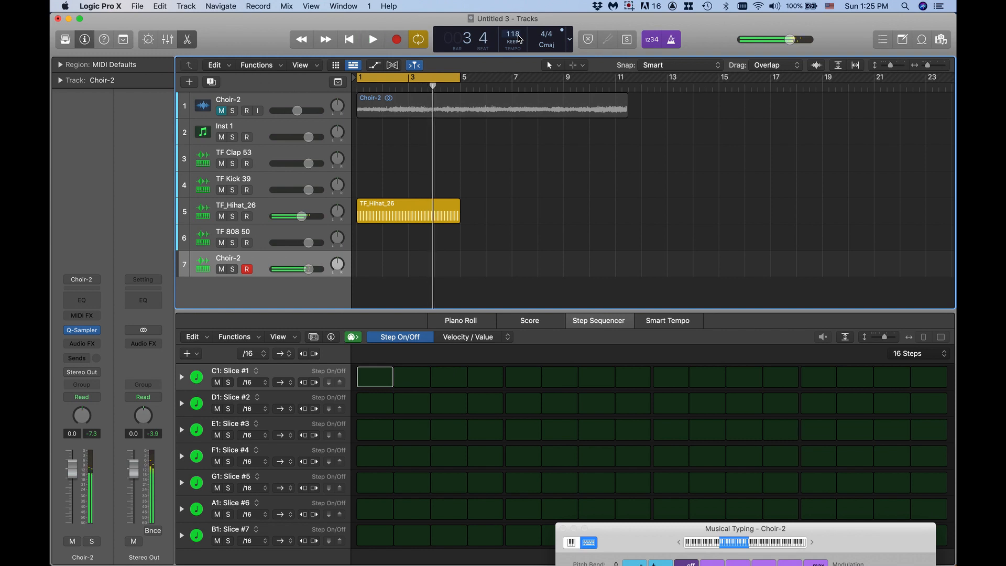
- Record a four-bar choir slice performance on the Choir-2 sampler track using slices 2, 3 and 5
left_click(396, 41)
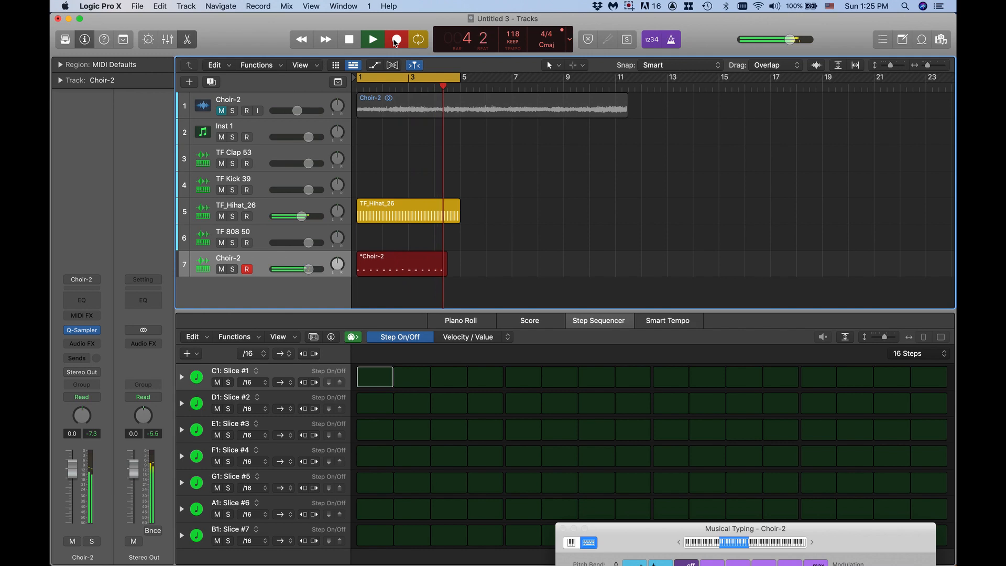
key("space")
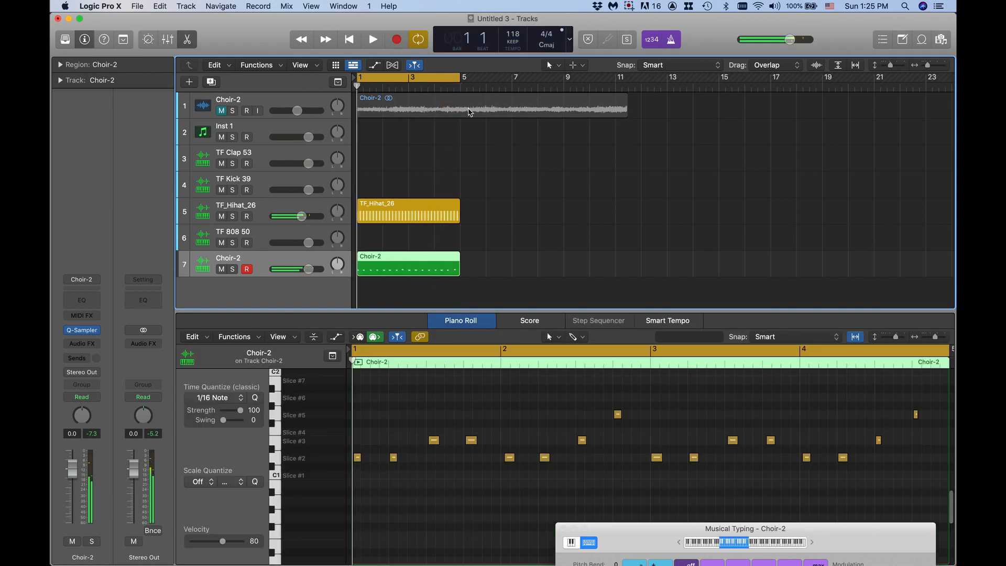
- Quantize all the recorded Choir-2 notes in the Piano Roll to 1/16 Note
left_click_drag(487, 311, 487, 133)
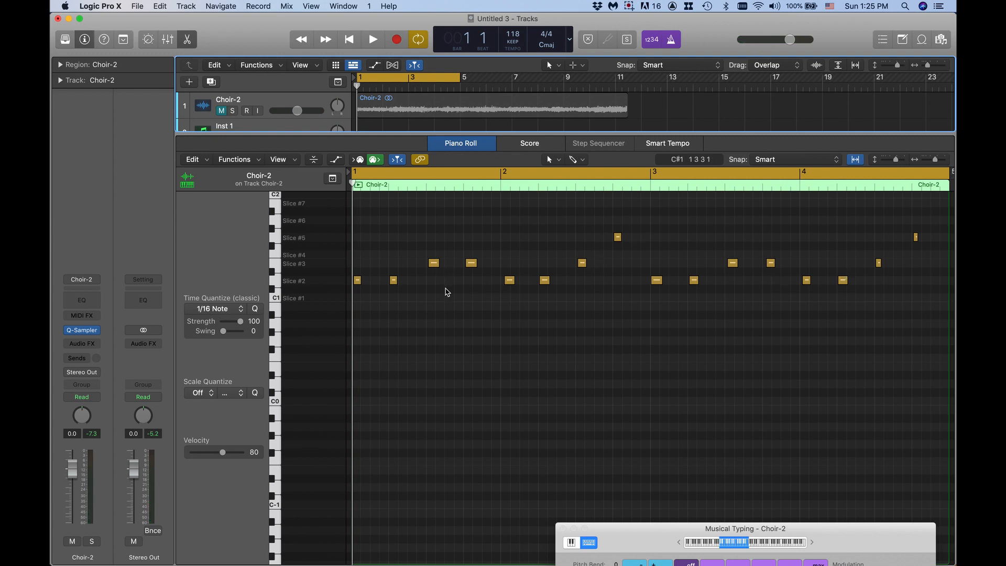
left_click(256, 309)
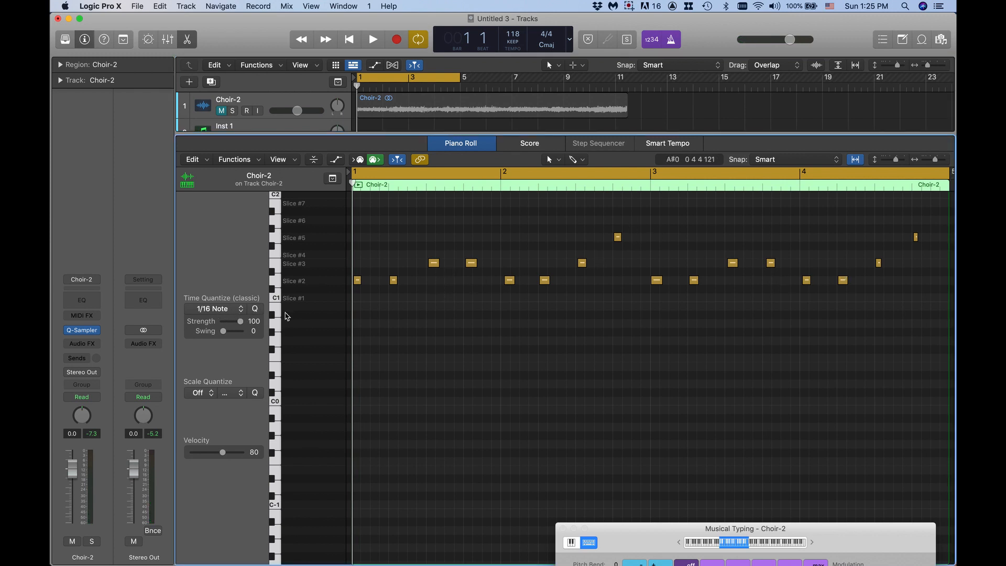
left_click_drag(937, 208, 351, 356)
left_click(256, 310)
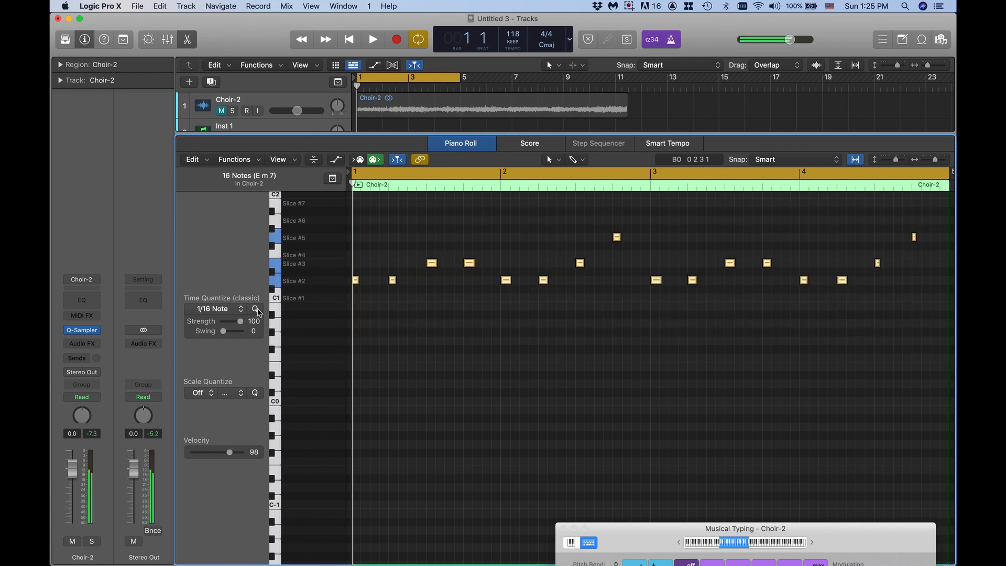
- Play back the quantized choir part and lower the Choir-2 sampler track's volume to -4.0 dB
key("space")
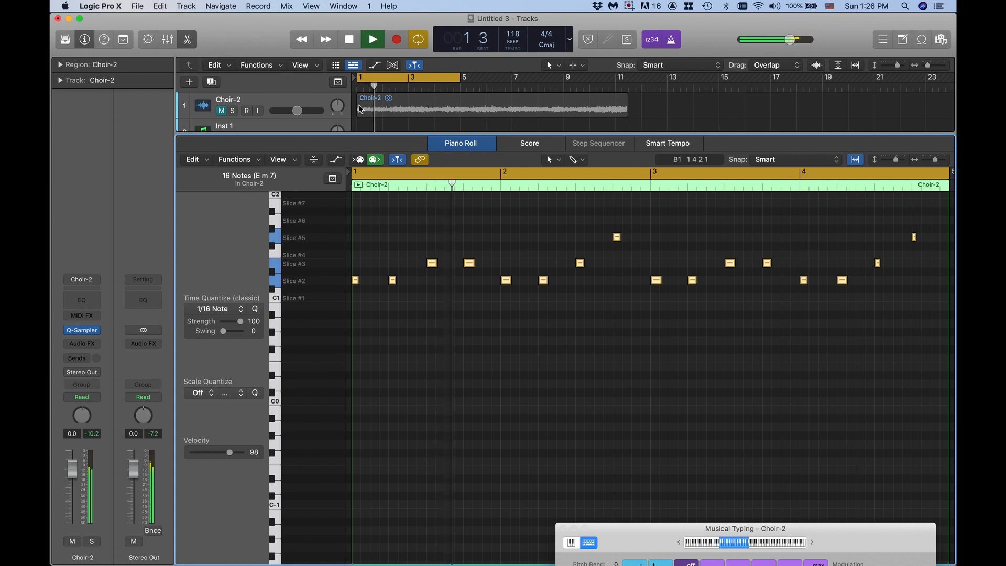
left_click_drag(359, 135, 359, 359)
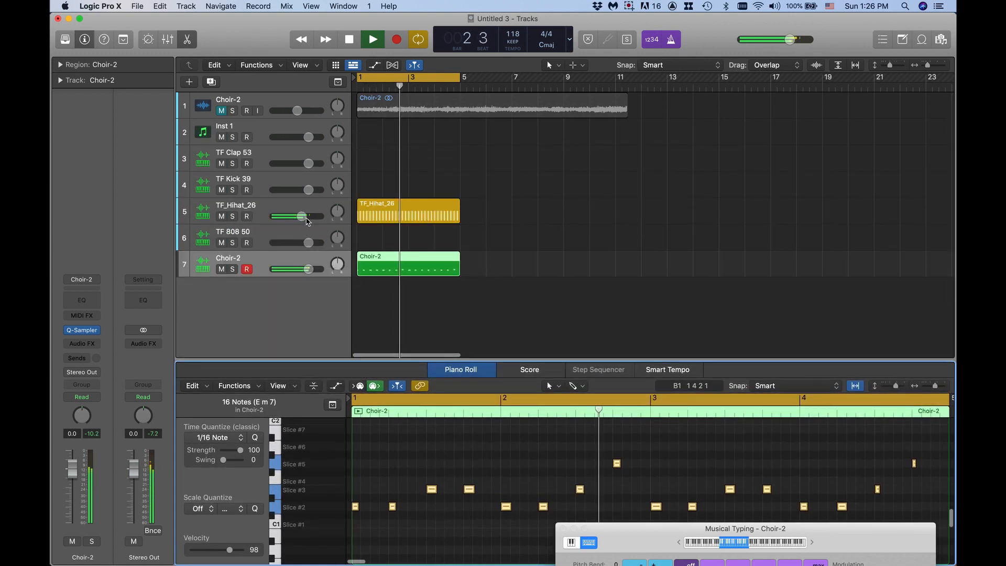
left_click_drag(309, 269, 284, 272)
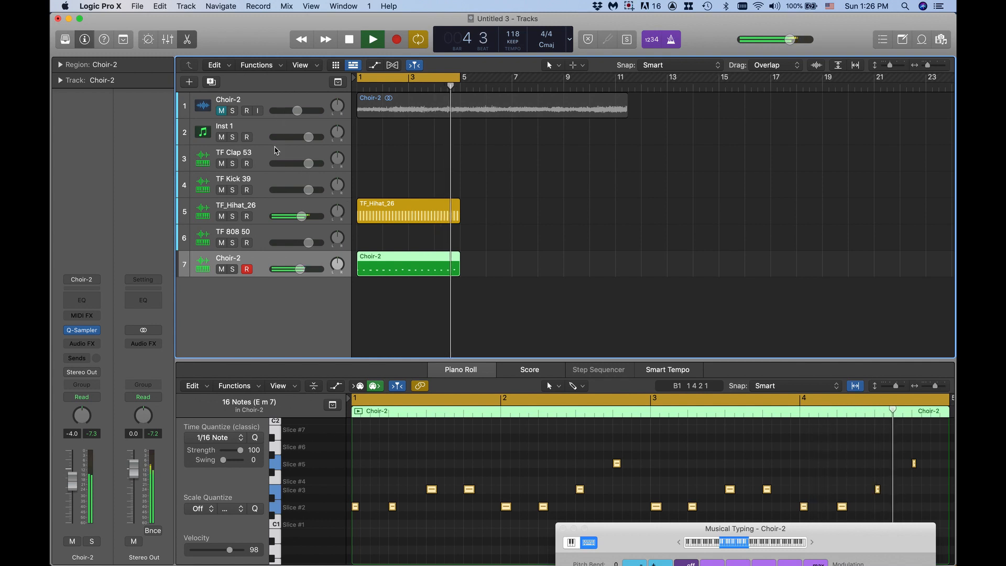
- Record a four-bar clap pattern on the unmuted TF Clap 53 track, ending with two closely spaced hits in bar 4
left_click(317, 158)
key("space")
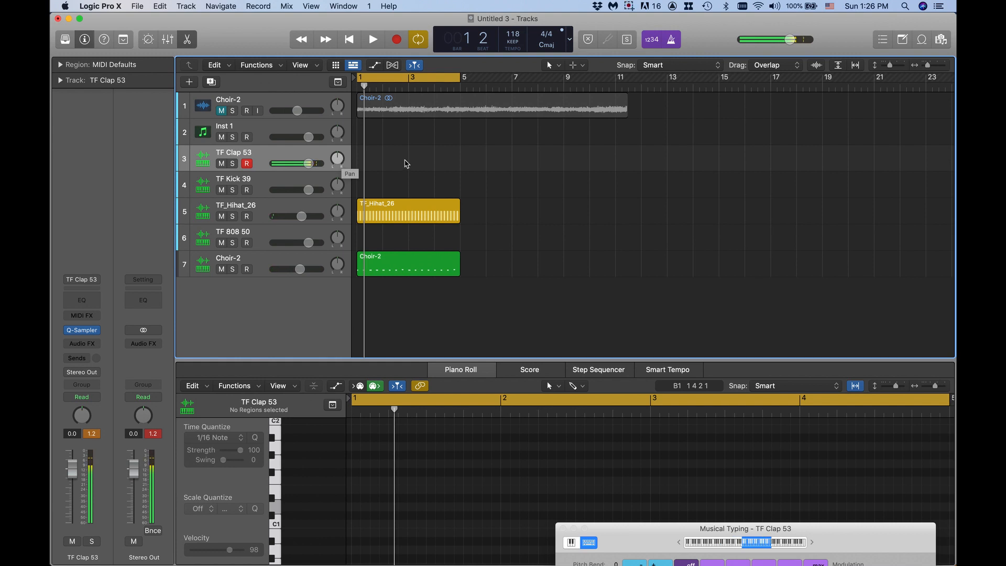
left_click(397, 41)
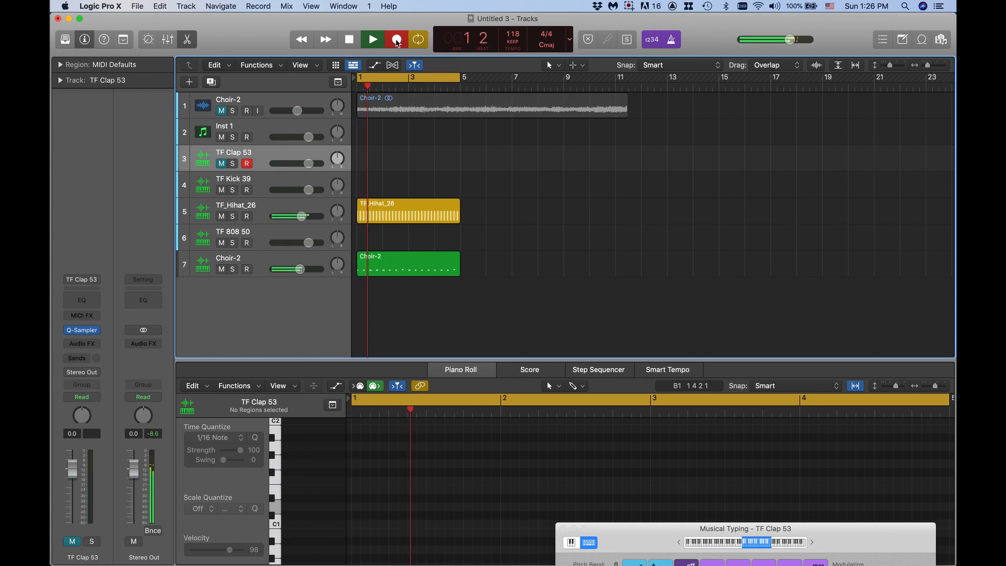
key("a")
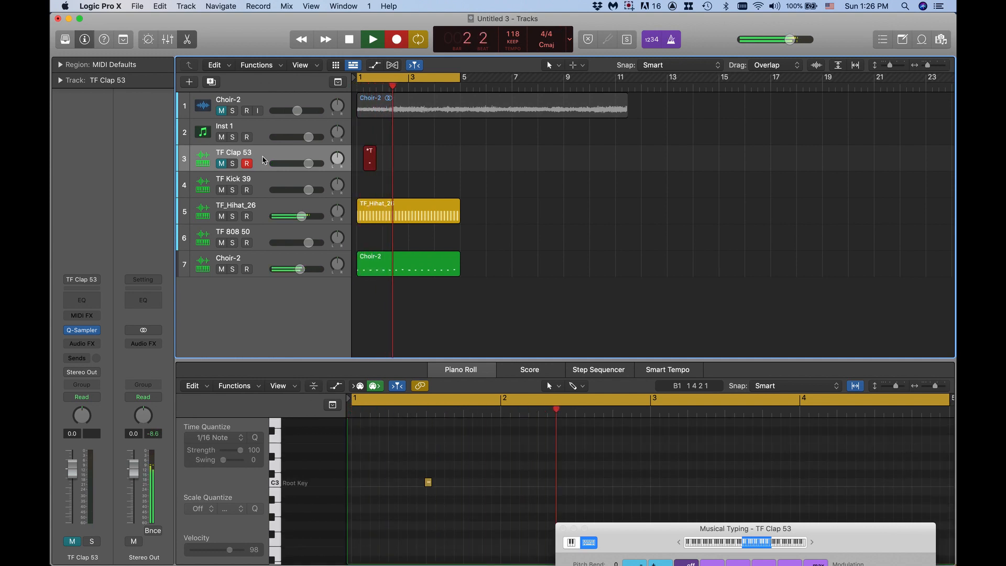
key("a")
left_click(221, 163)
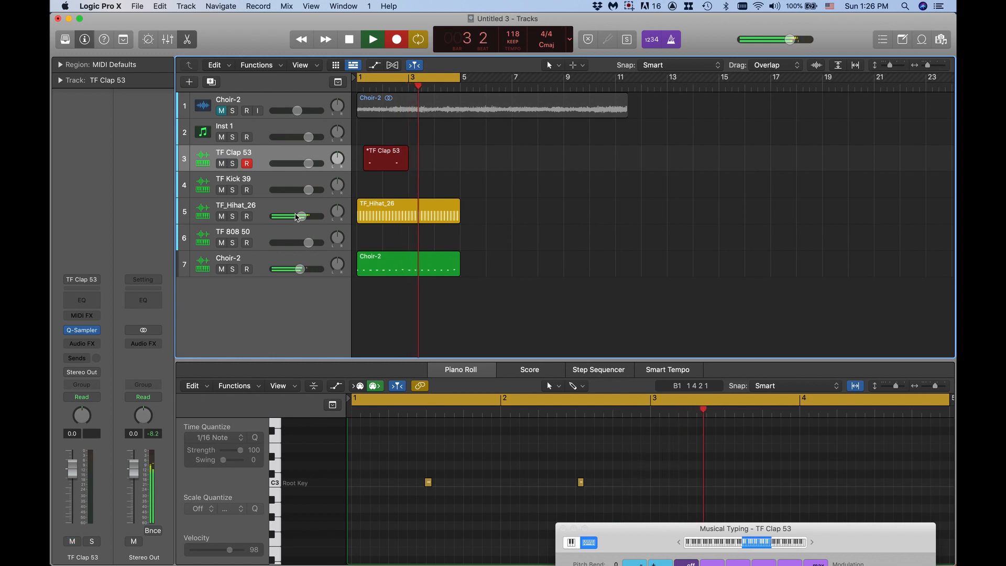
key("a")
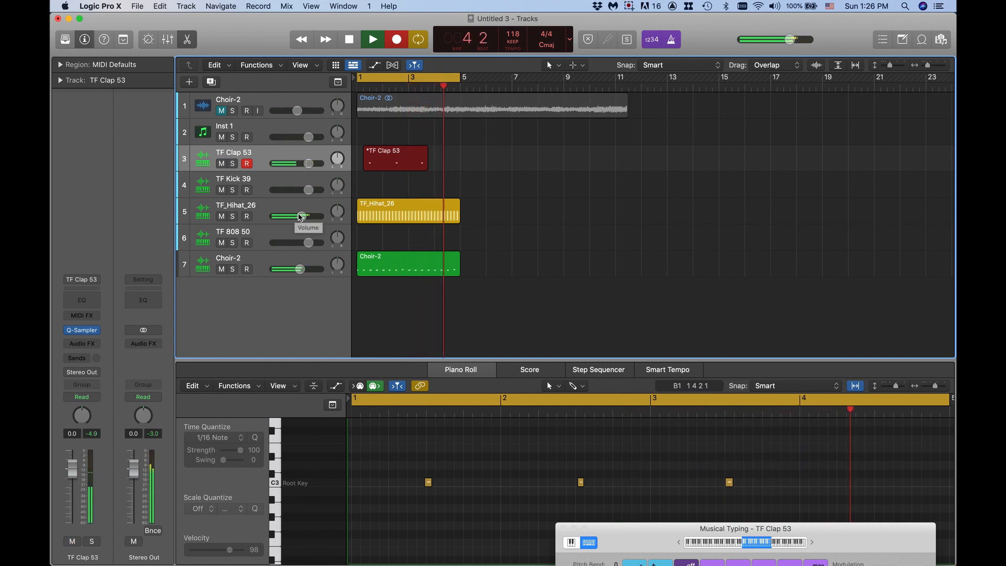
key("a")
key("a")
key("space")
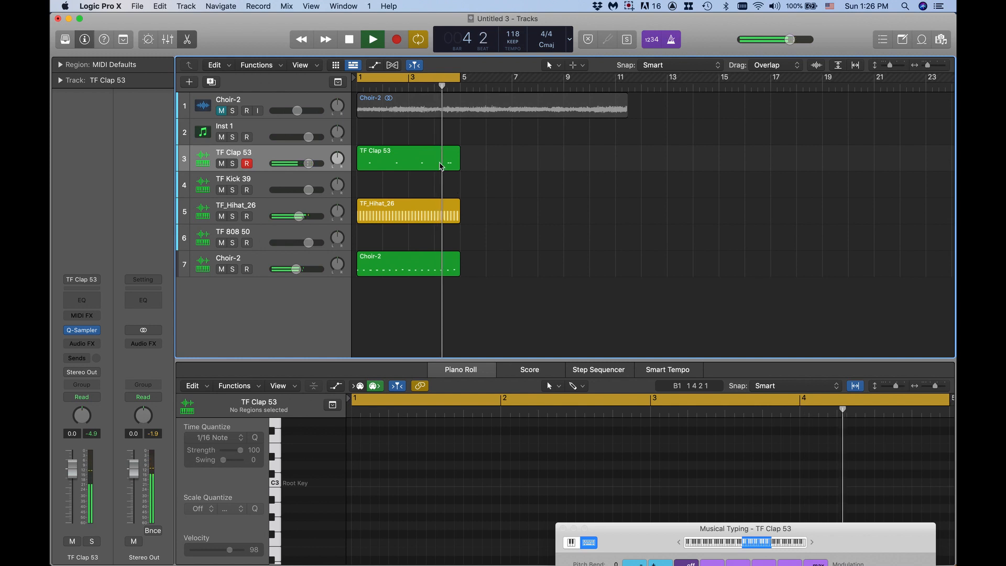
- Quantize all the recorded TF Clap 53 notes in the Piano Roll to 1/16 Note
key("space")
left_click(440, 166)
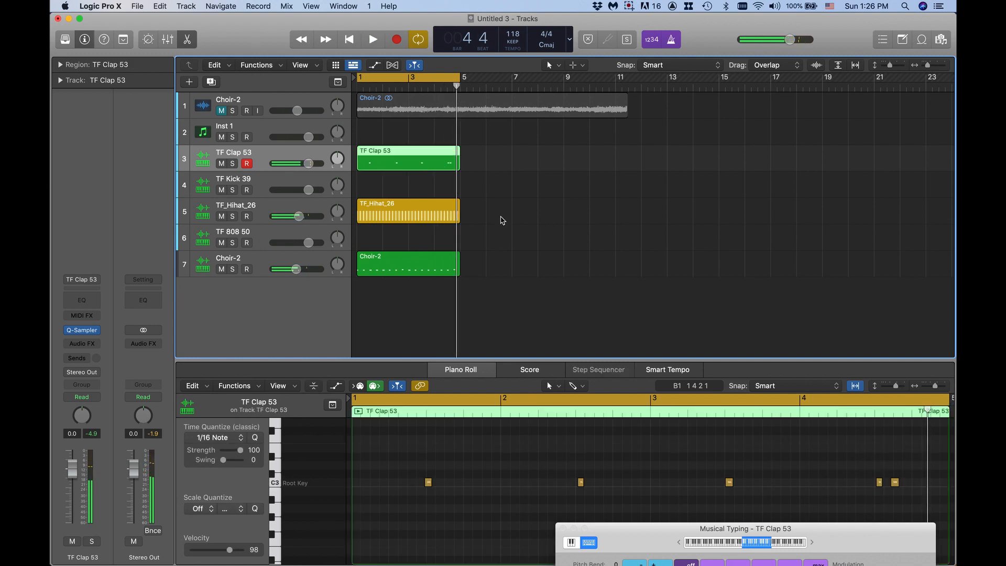
left_click_drag(930, 446, 341, 555)
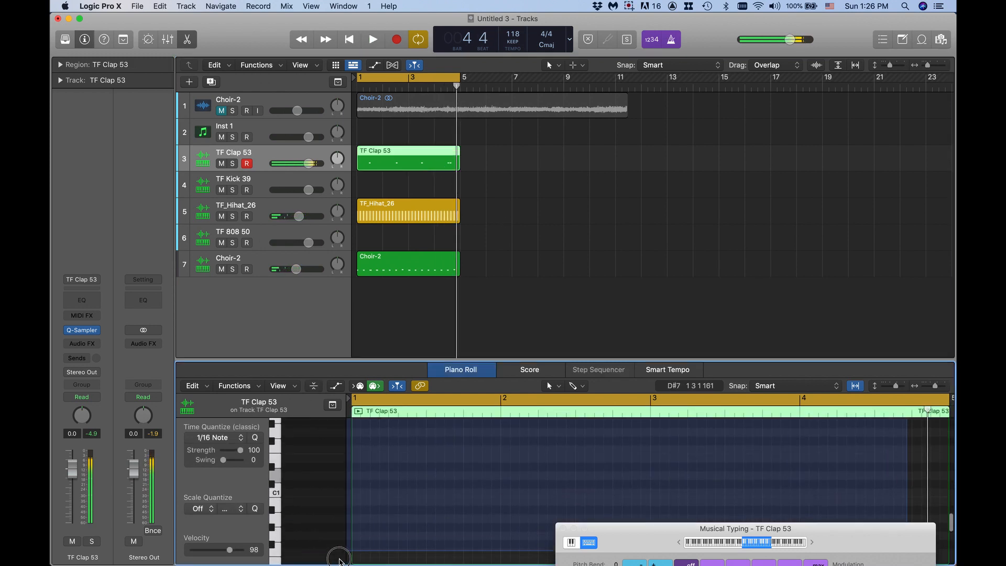
scroll(383, 435, "up", 8)
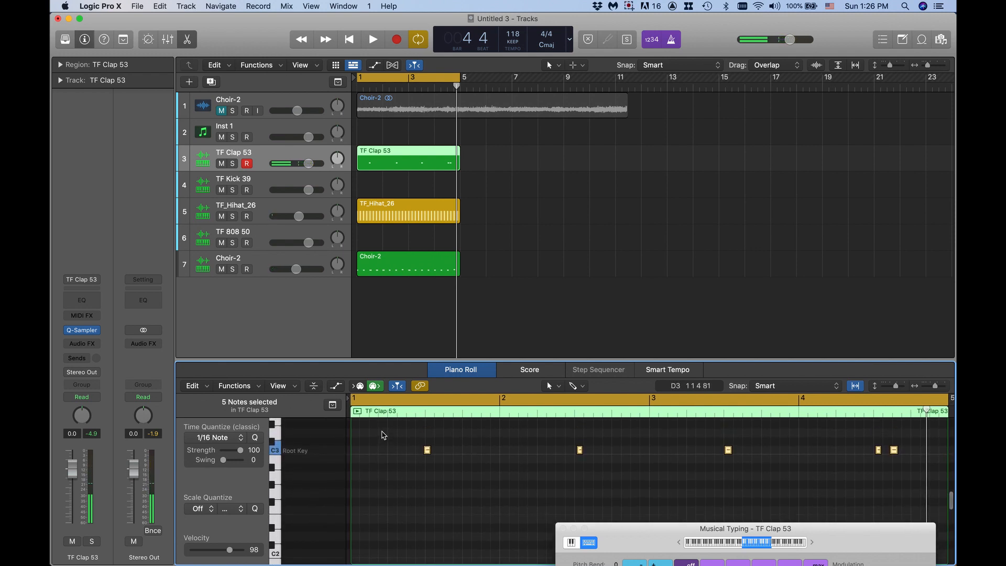
left_click(254, 436)
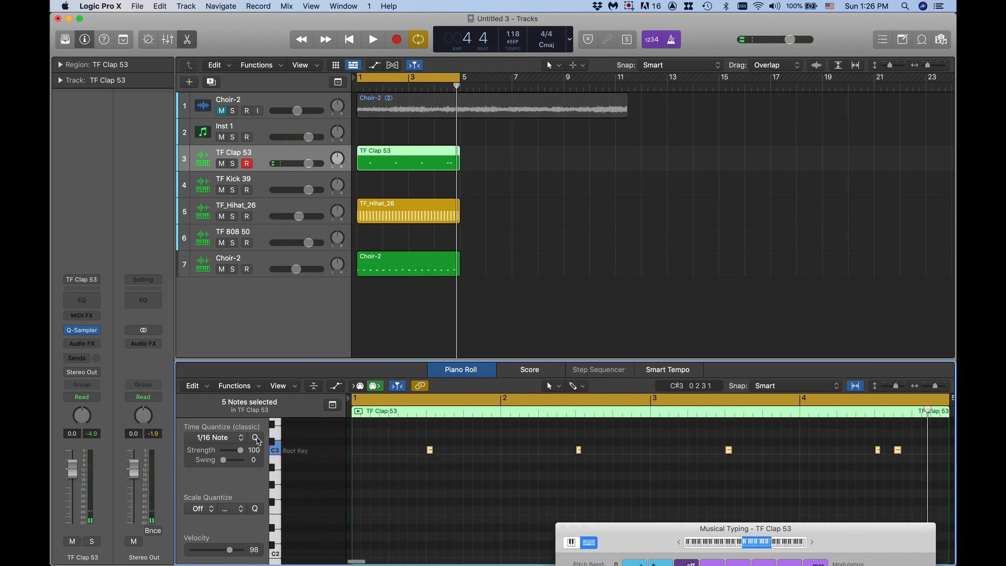
- Play back the loop with the quantized claps from the start and switch off the metronome
key("space")
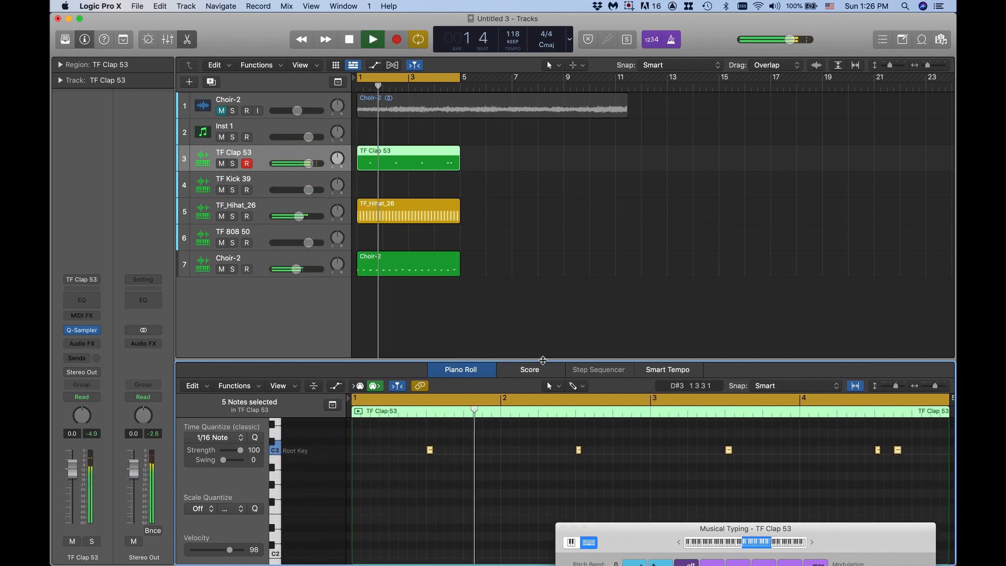
key("Return")
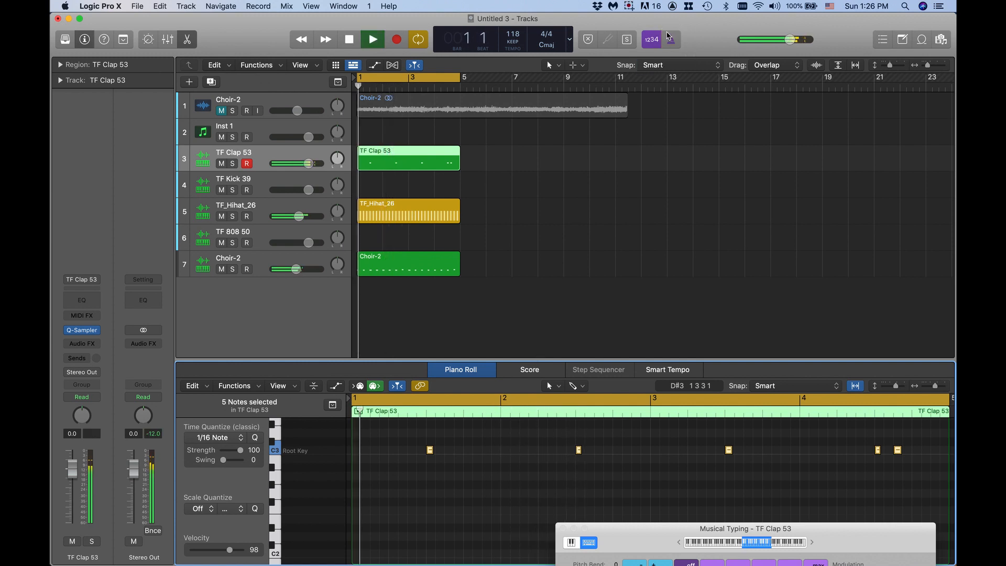
key("space")
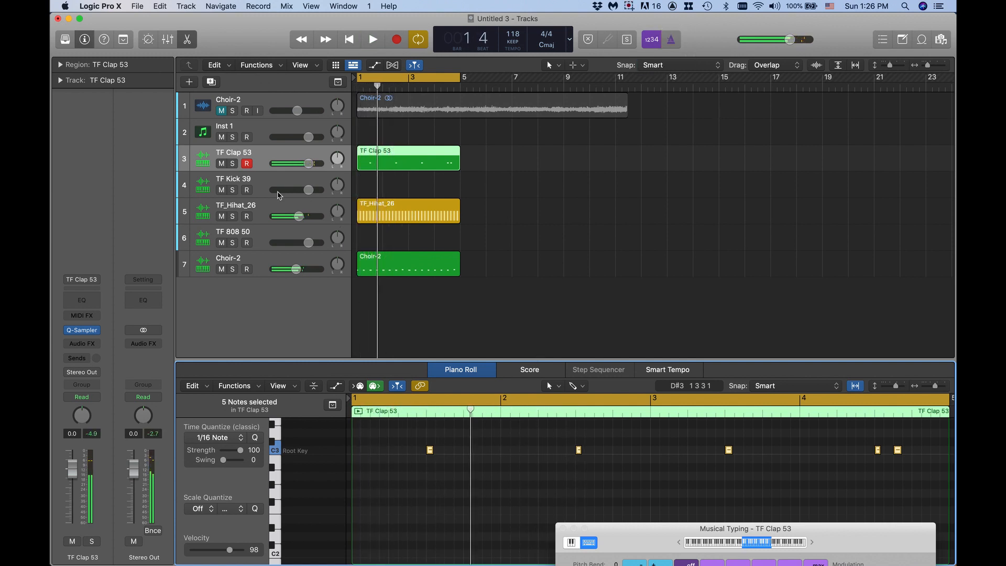
- Select the TF 808 50 track and rehearse a bass line over the playing loop
left_click(266, 236)
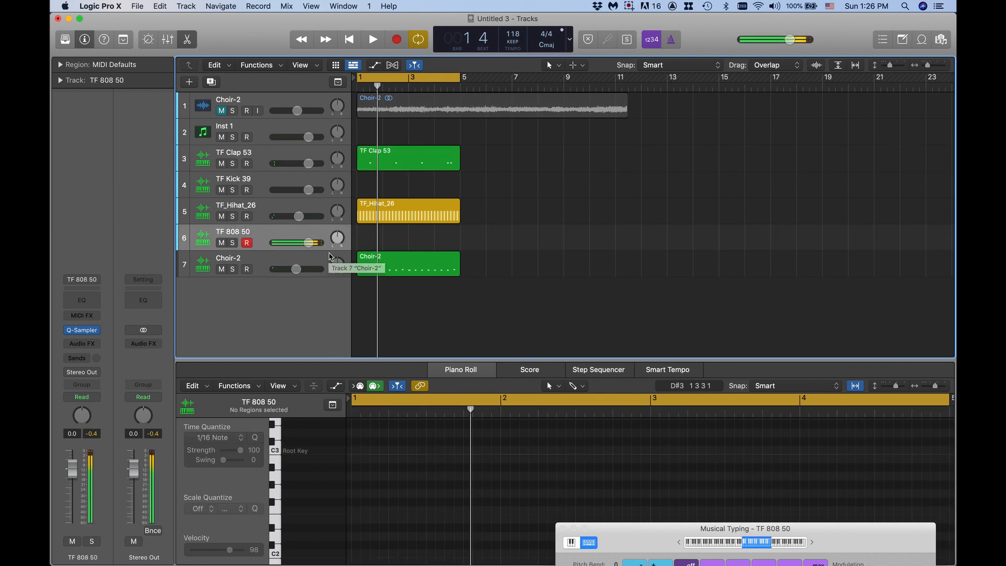
key("space")
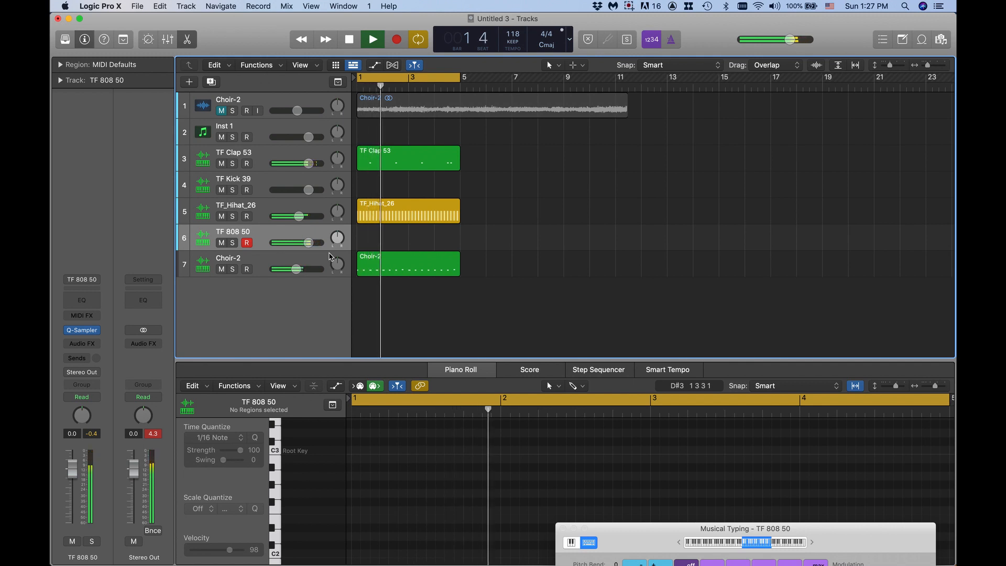
key("space")
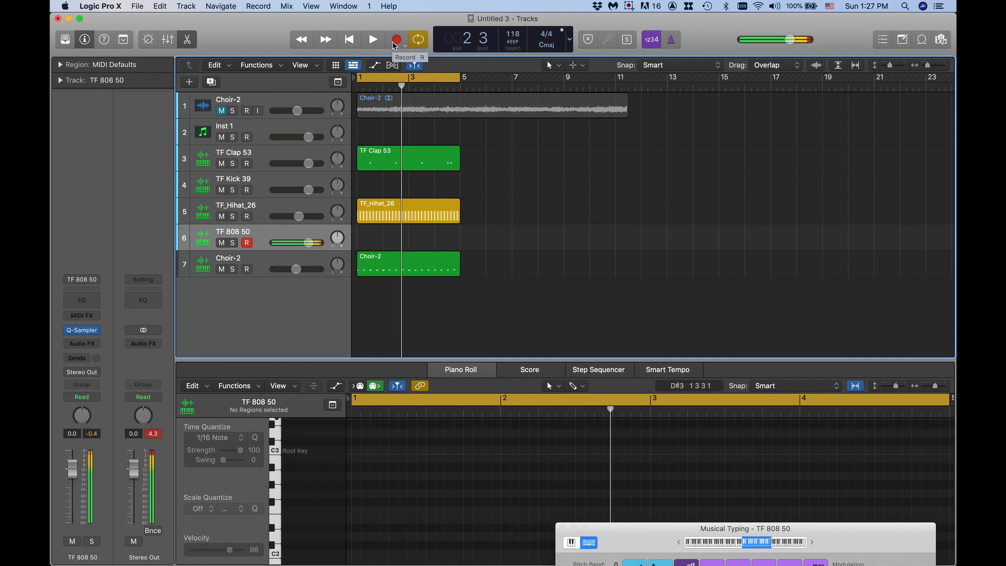
- Record a four-bar bass line on the TF 808 50 track using the notes F3, B3 and D3
left_click(396, 40)
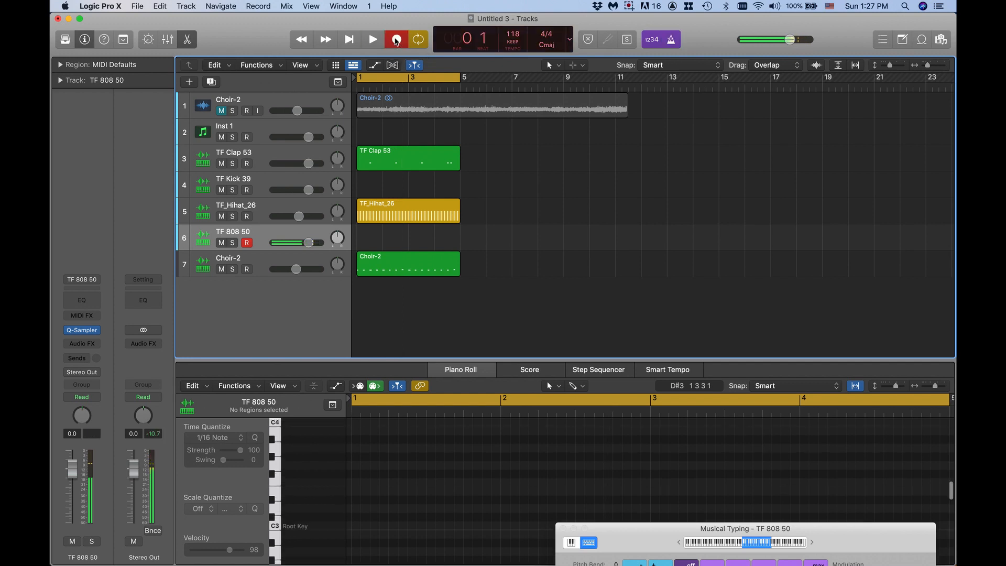
key("f")
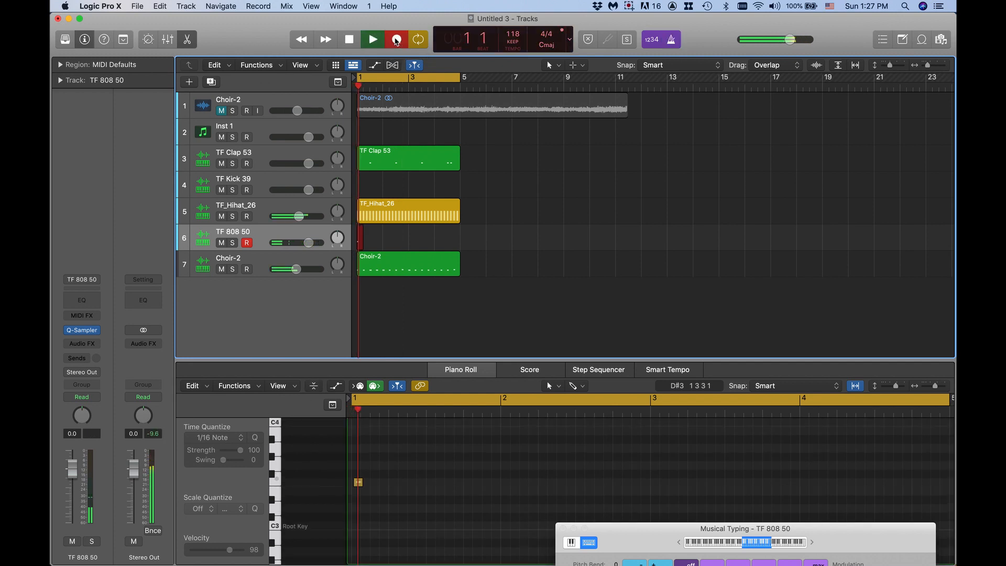
key("f")
key("f")
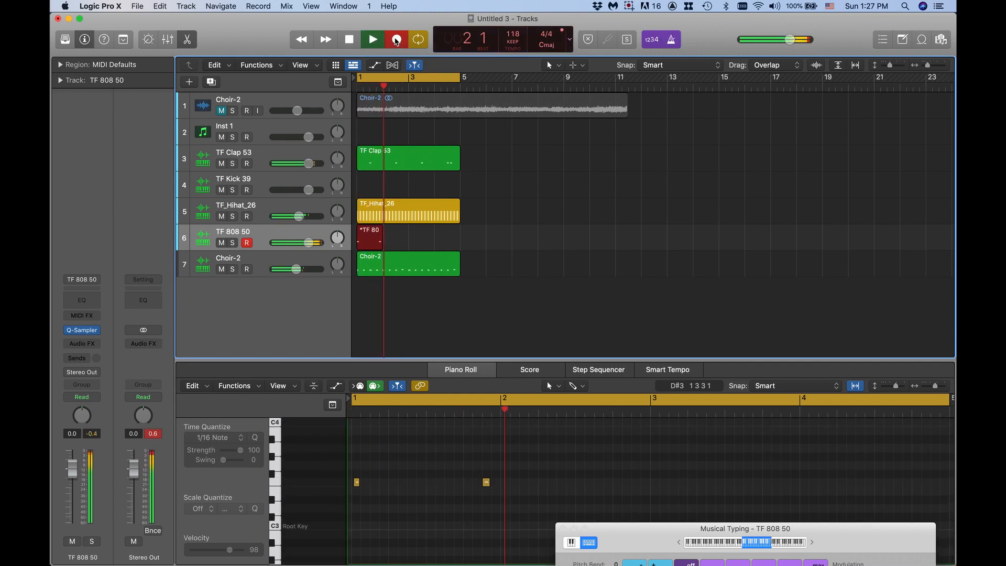
key("j")
key("j")
key("j")
key("f")
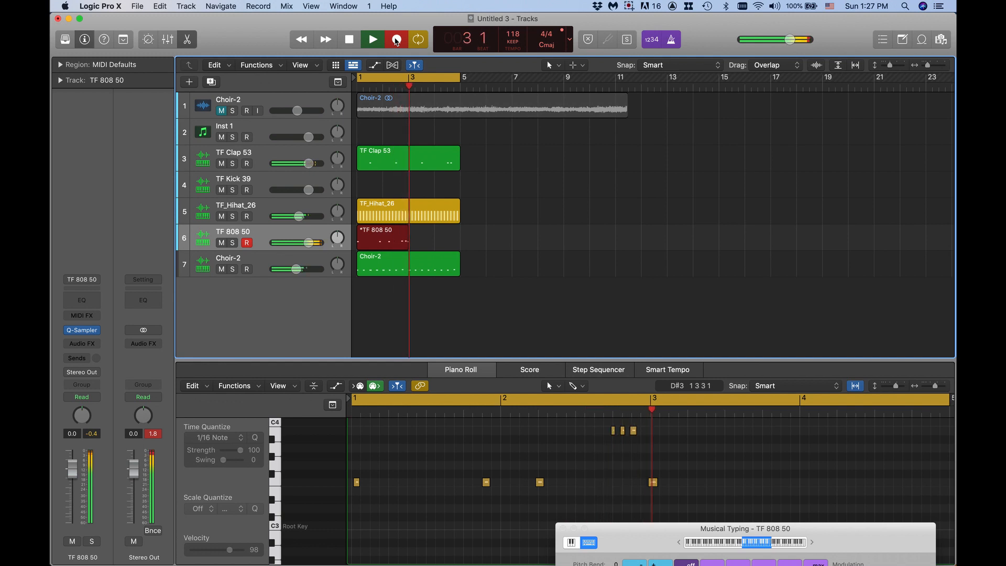
key("f")
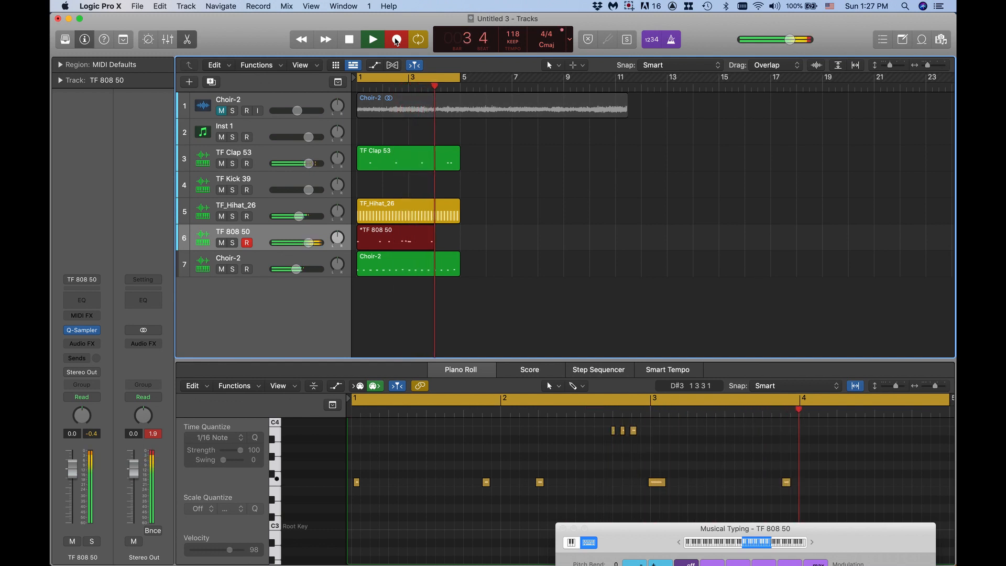
key("f")
key("j")
key("j")
key("j")
key("s")
key("s")
key("s")
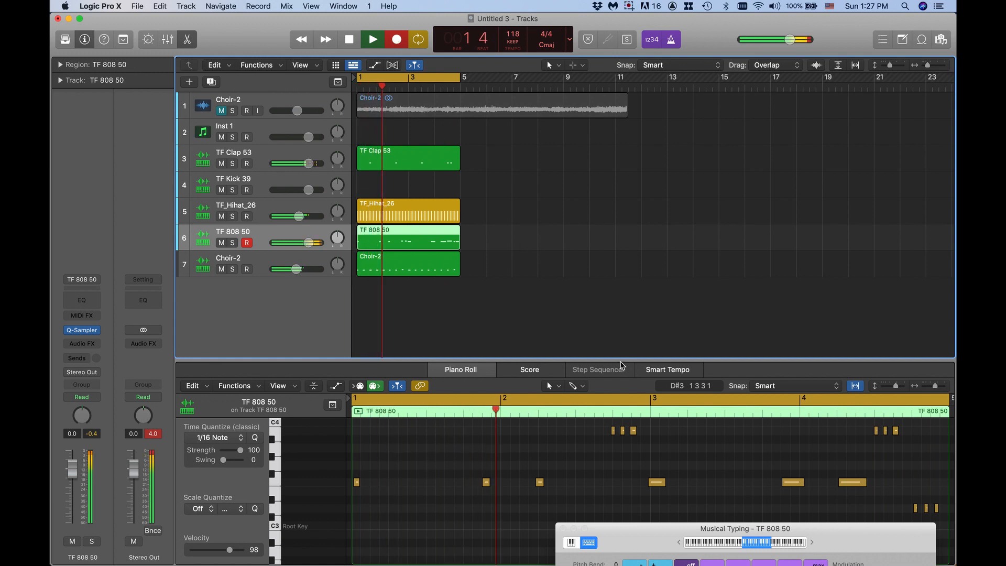
- Stop the recording and quantize all the TF 808 50 notes in the Piano Roll to 1/16 Note
left_click_drag(623, 357, 615, 288)
key("space")
left_click(612, 451)
scroll(610, 450, "up", 1)
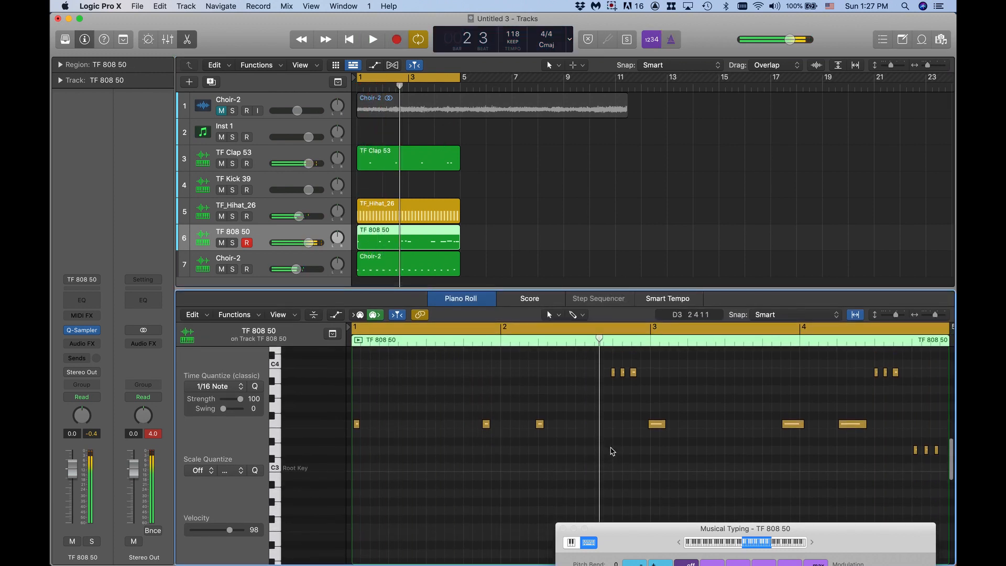
left_click_drag(939, 356, 327, 500)
left_click(256, 389)
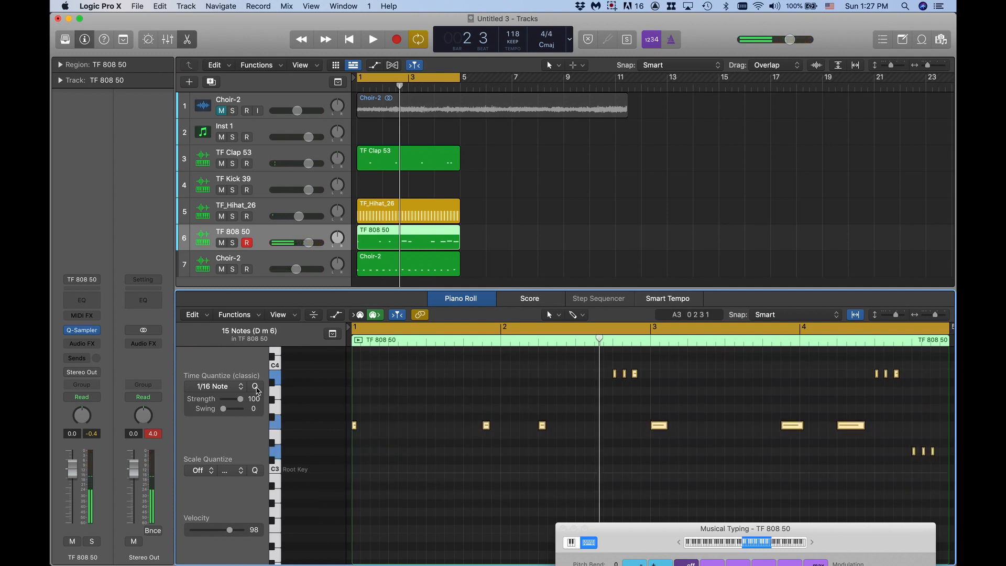
- Play back the loop with the quantized 808 line and shrink the editor area to show more of the tracks
key("space")
left_click_drag(411, 287, 403, 439)
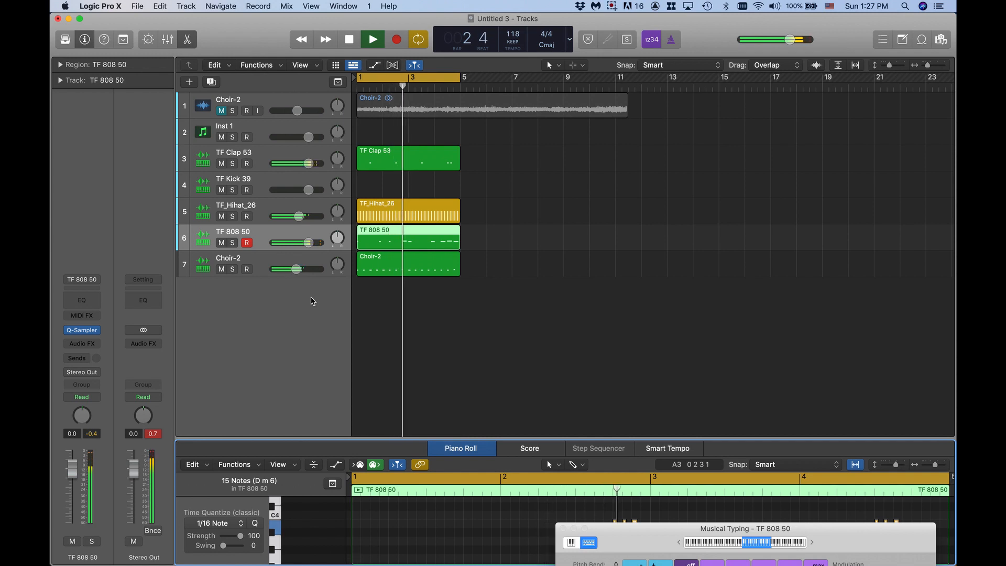
left_click(294, 211)
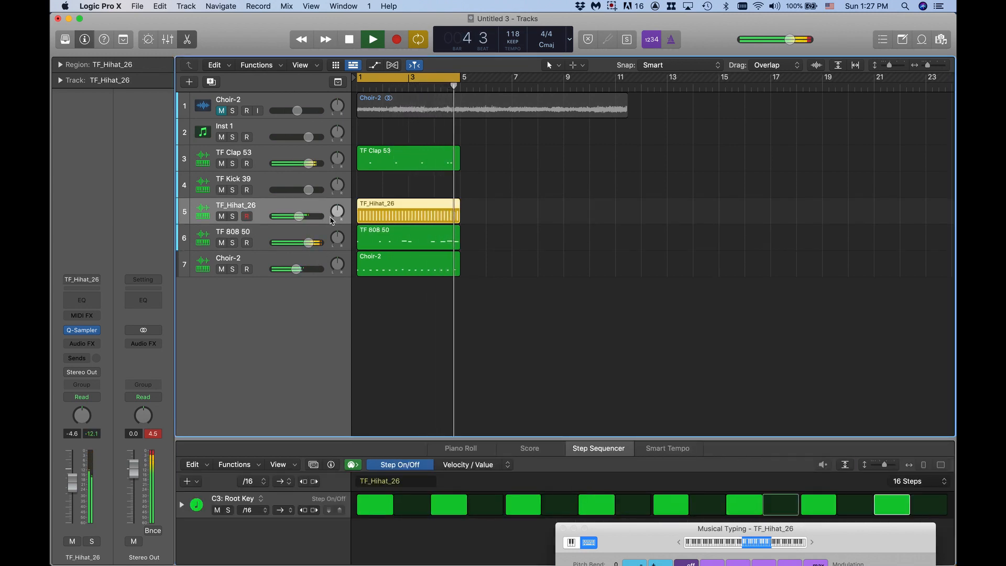
key("space")
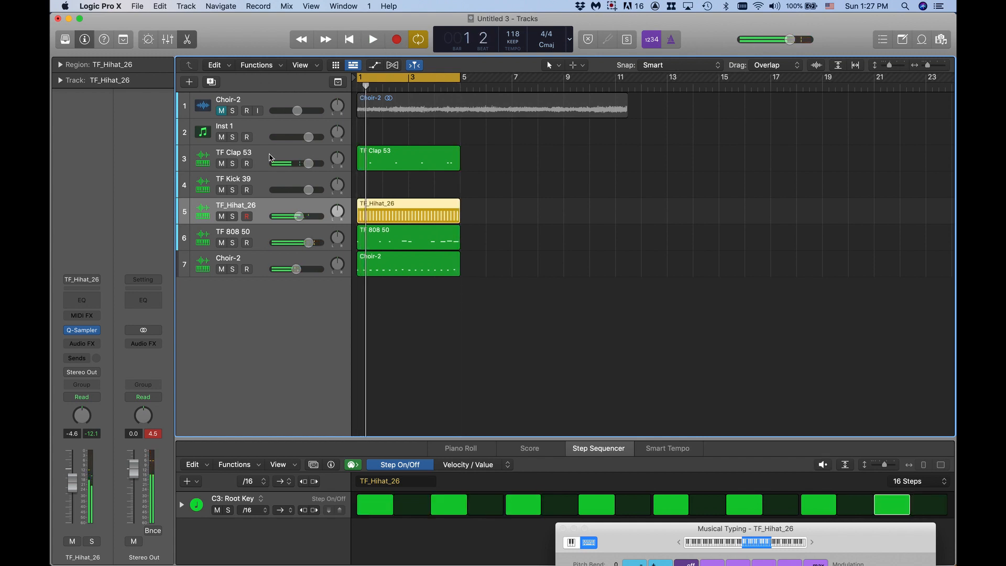
- Audition the TF Kick 39 sampler, set its track volume to -3.3 dB and copy the TF 808 50 region onto that track
left_click(273, 187)
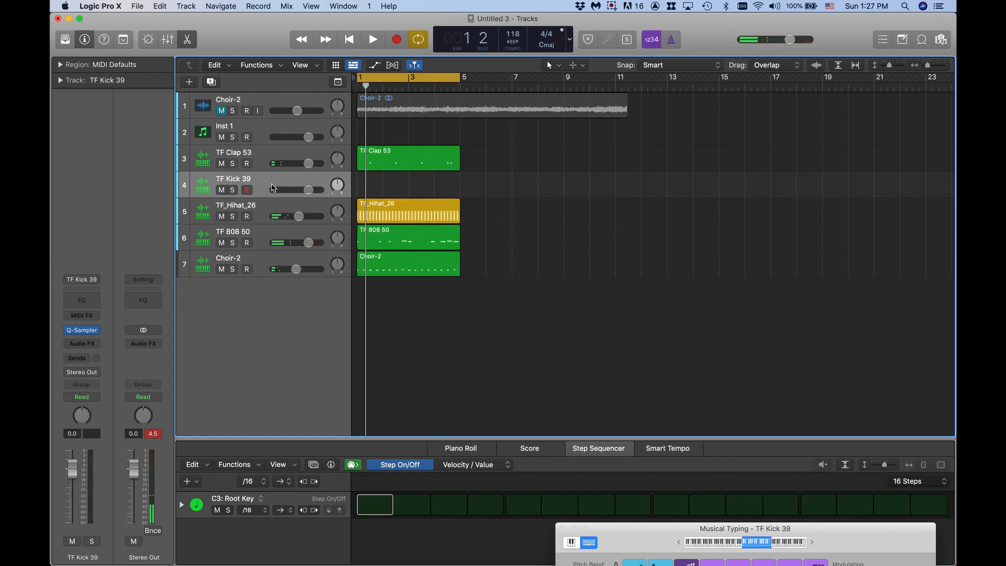
key("a")
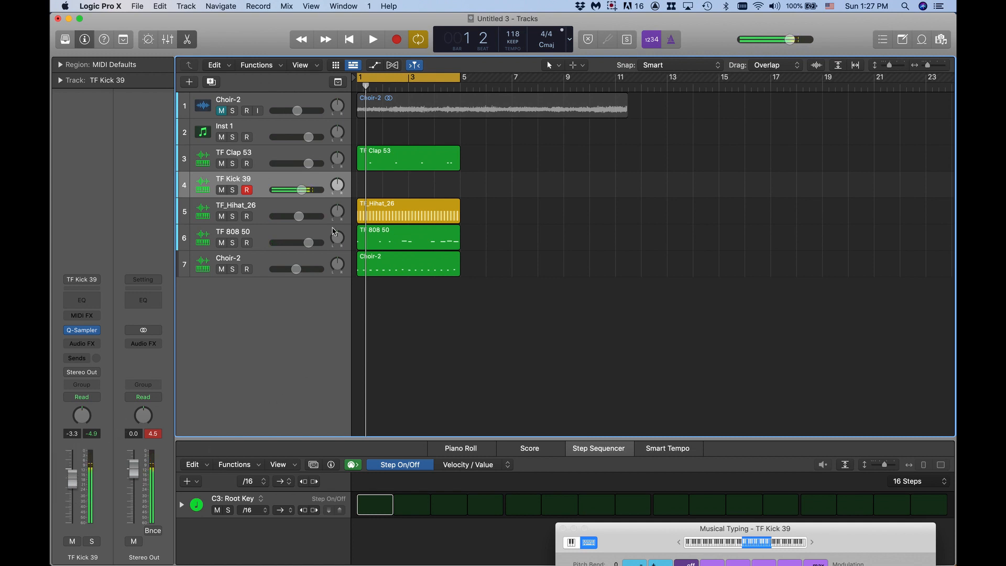
left_click(259, 241)
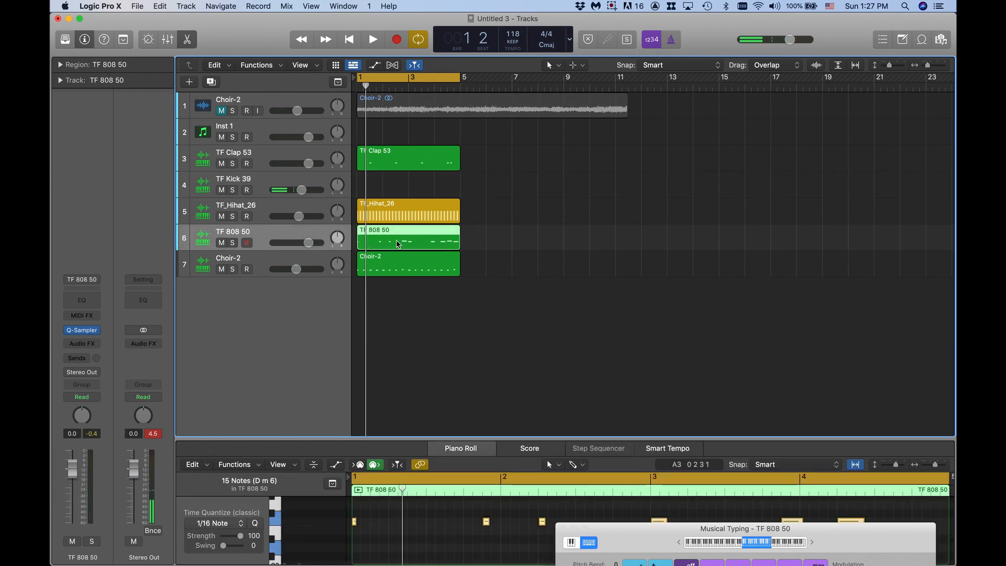
left_click_drag(396, 240, 397, 185)
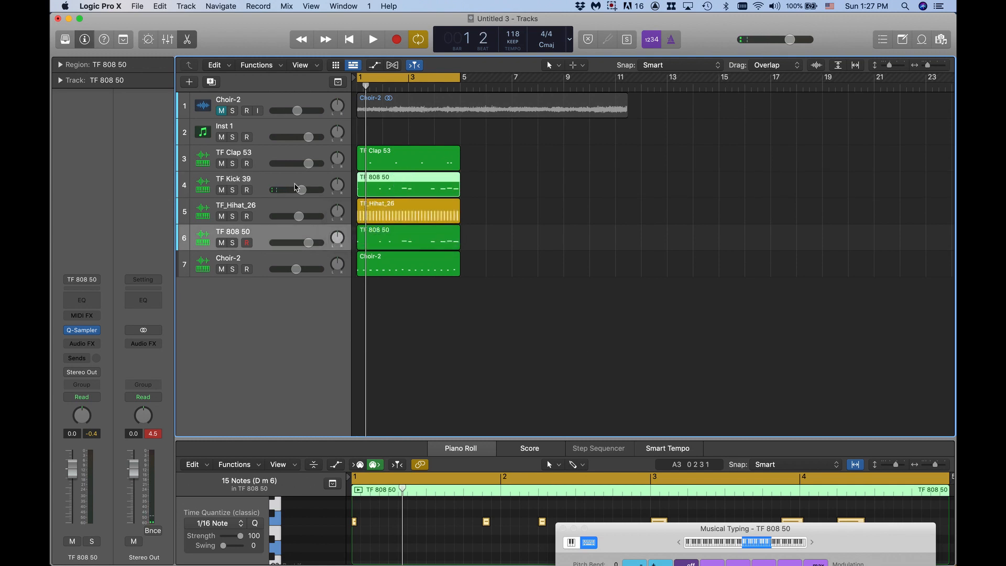
- Move all notes of the TF Kick 39 track's region to C3 in the enlarged Piano Roll
left_click(373, 183)
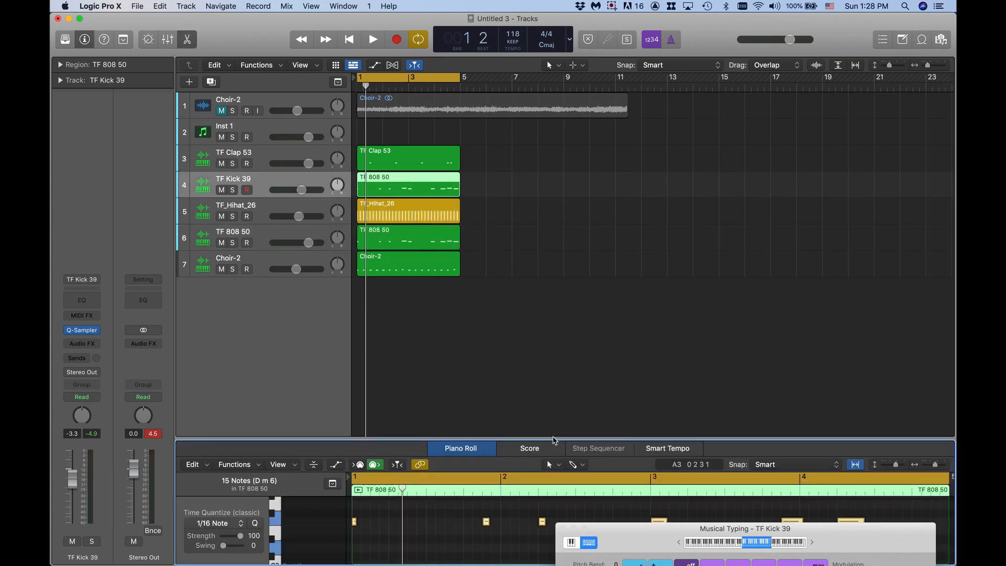
left_click_drag(552, 434, 554, 185)
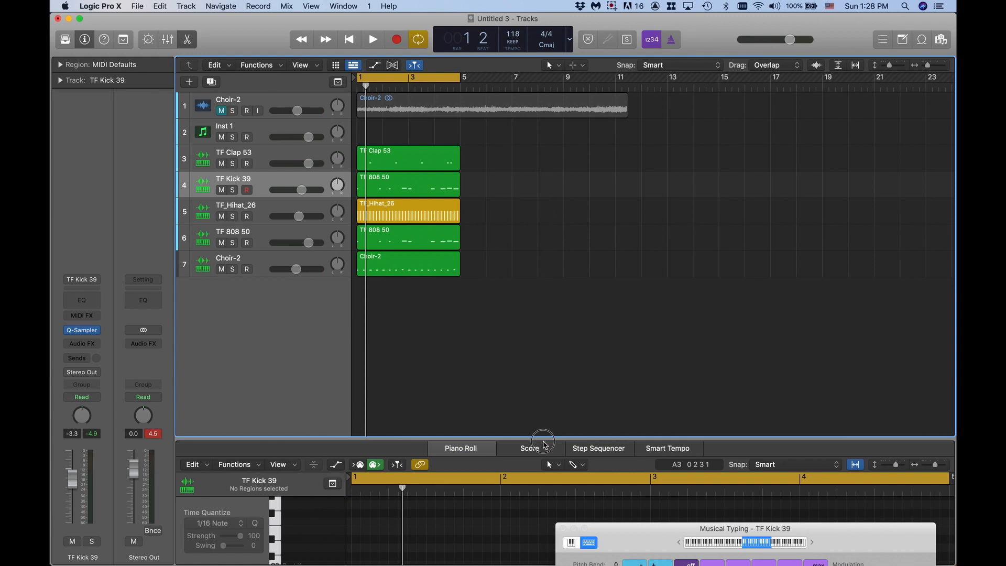
left_click(467, 442)
left_click_drag(467, 439, 459, 114)
scroll(514, 360, "up", 3)
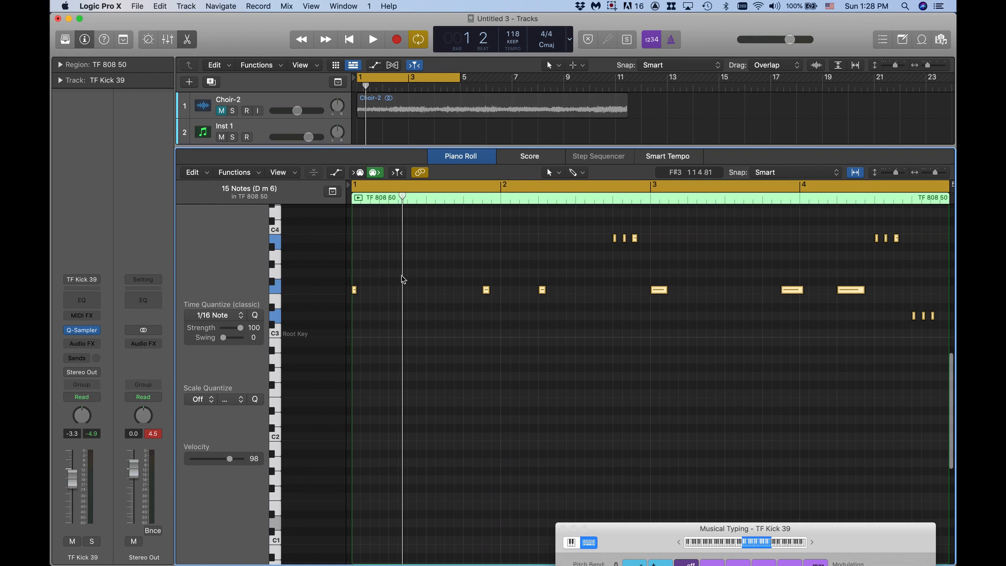
key("super+Left")
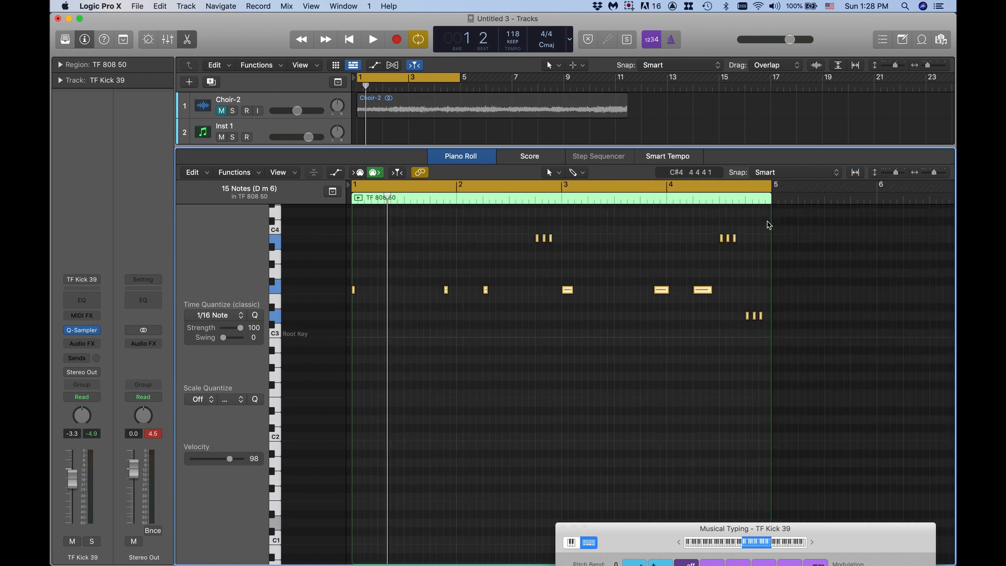
left_click_drag(768, 224, 348, 413)
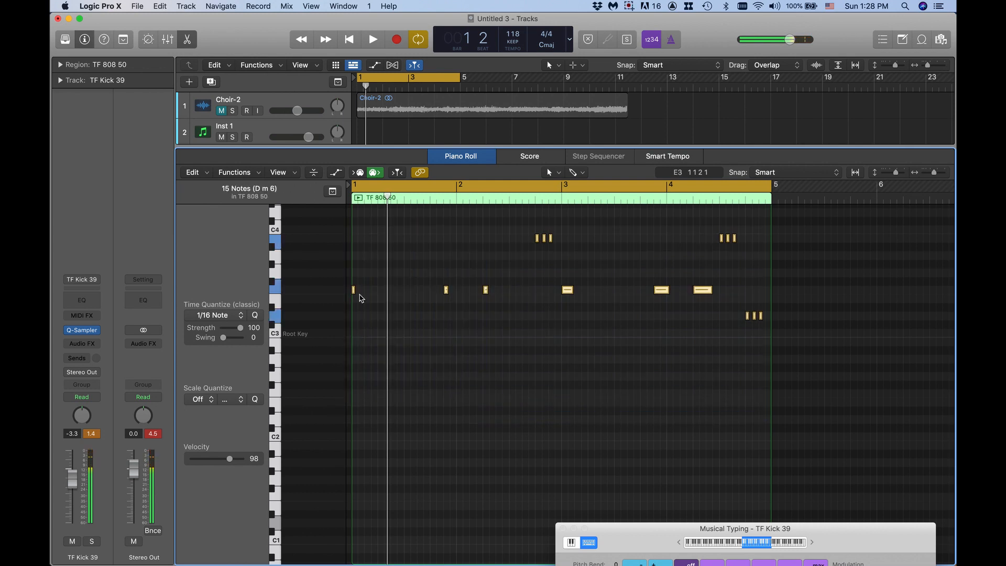
left_click_drag(355, 292, 355, 335)
left_click(463, 383)
left_click_drag(575, 266, 535, 336)
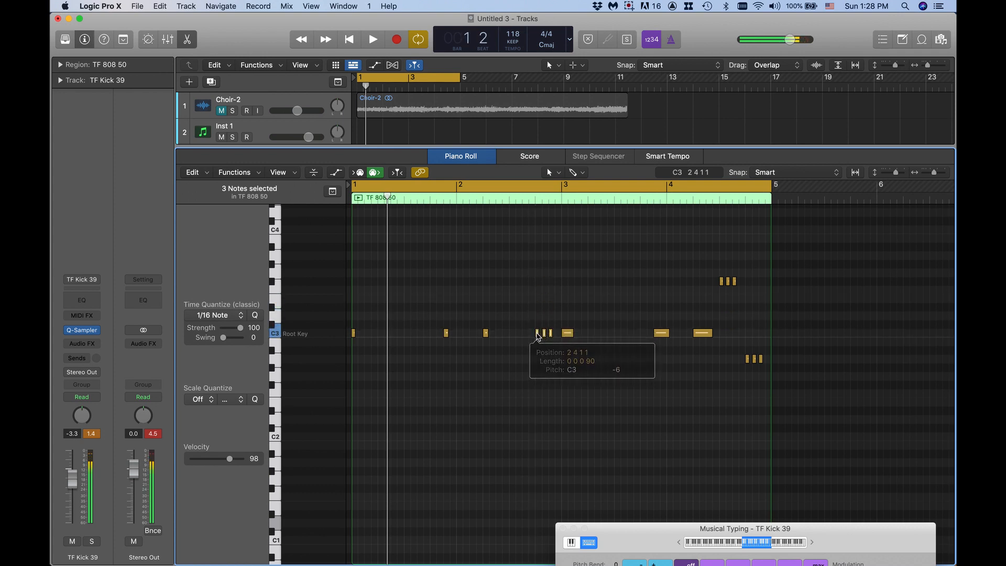
left_click_drag(749, 269, 749, 339)
- Play back the loop with the new kick line and hide the editor to show all tracks
key("space")
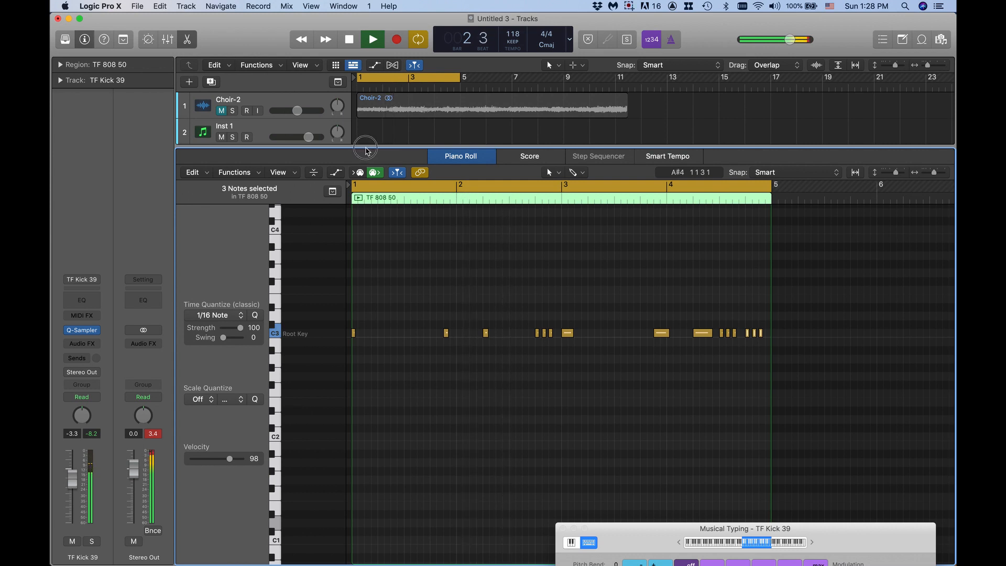
key("e")
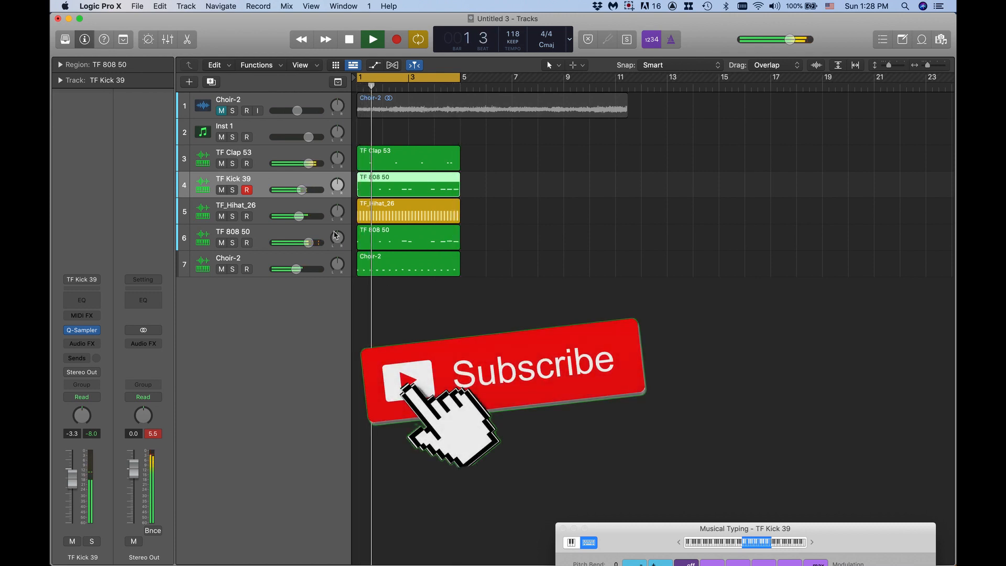
key("space")
- Trim the TF_Hihat_26 sample end to 0.077 s in Quick Sampler, add a 0.016 s fade-out and audition it in the loop
left_click(288, 212)
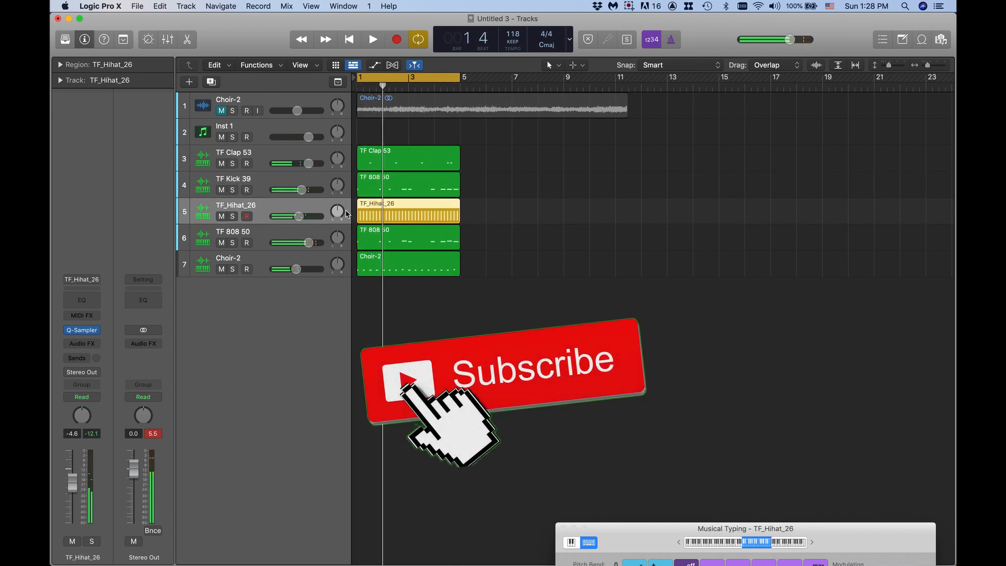
left_click(83, 331)
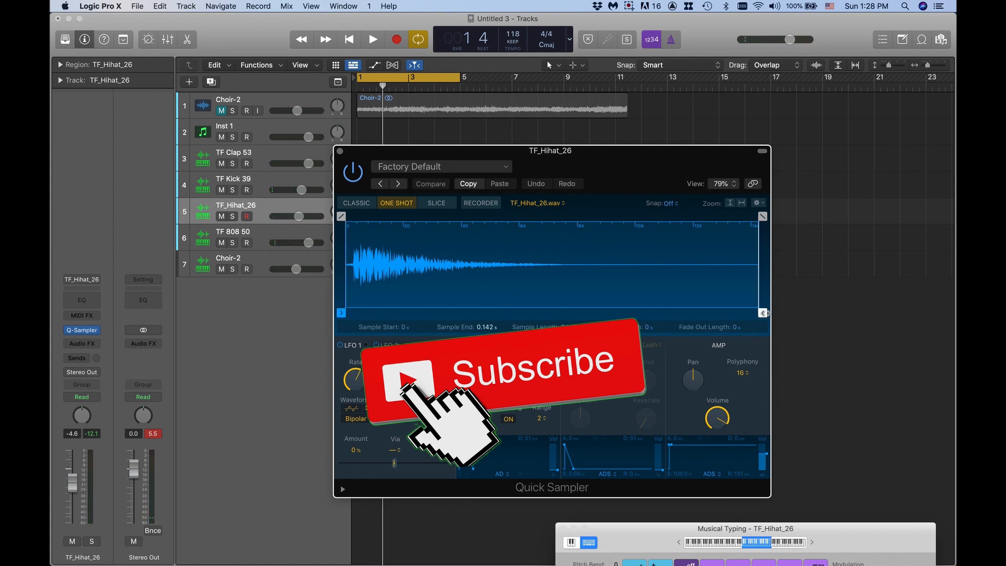
left_click_drag(767, 313, 573, 312)
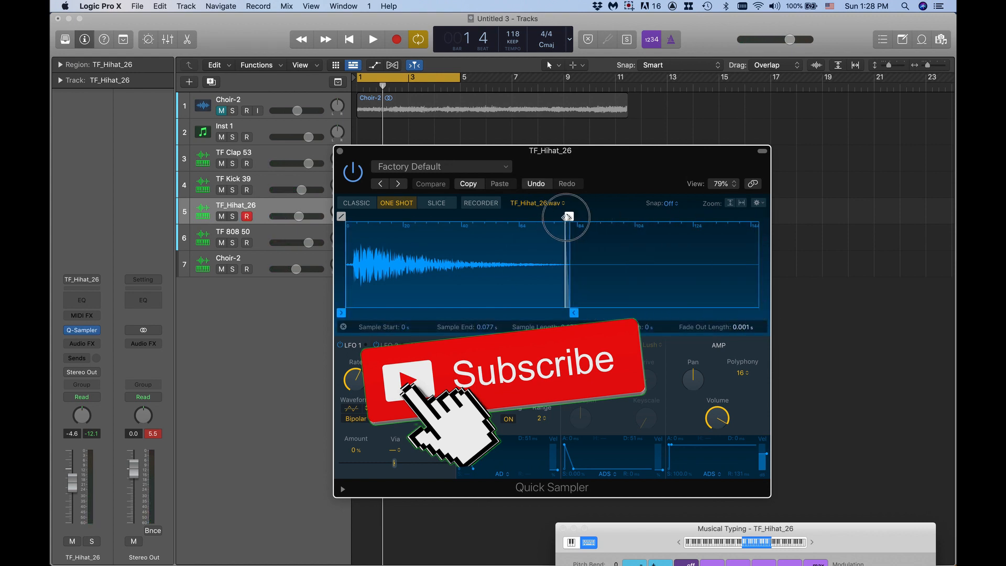
left_click_drag(566, 217, 527, 216)
key("space")
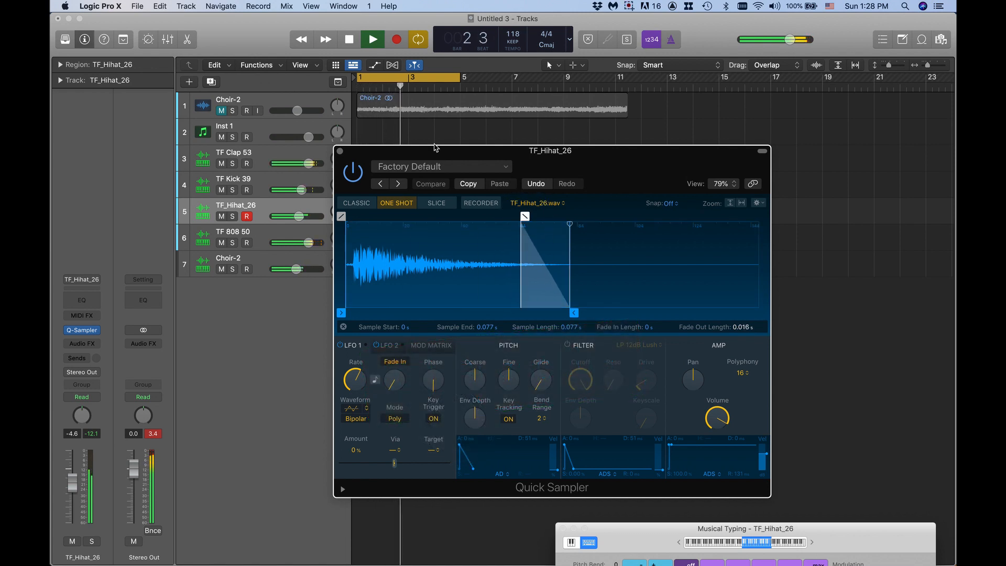
left_click(340, 151)
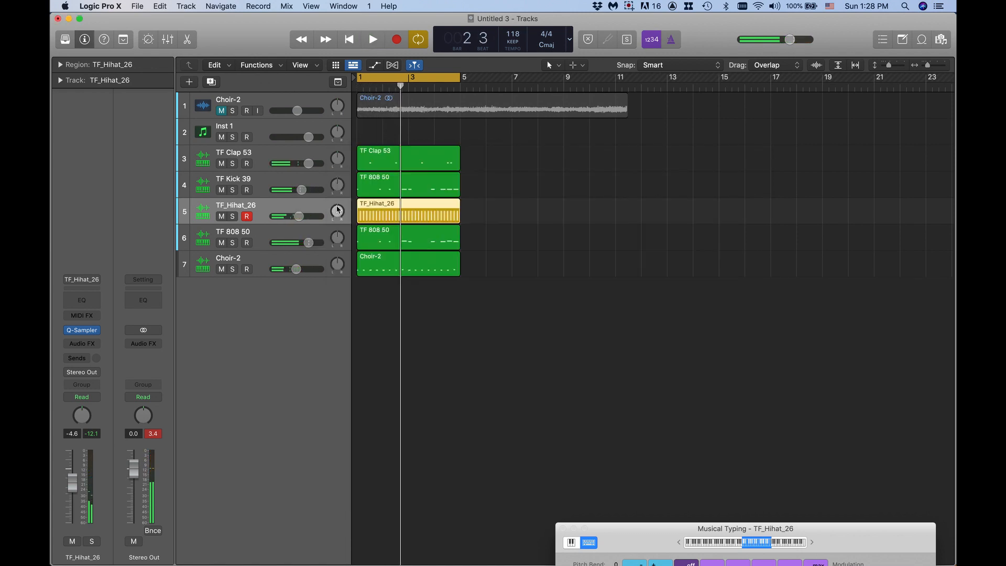
- Expand the C3 row of the TF_Hihat_26 pattern, change its Tie subrow to Note Repeat and play back the loop
double_click(374, 211)
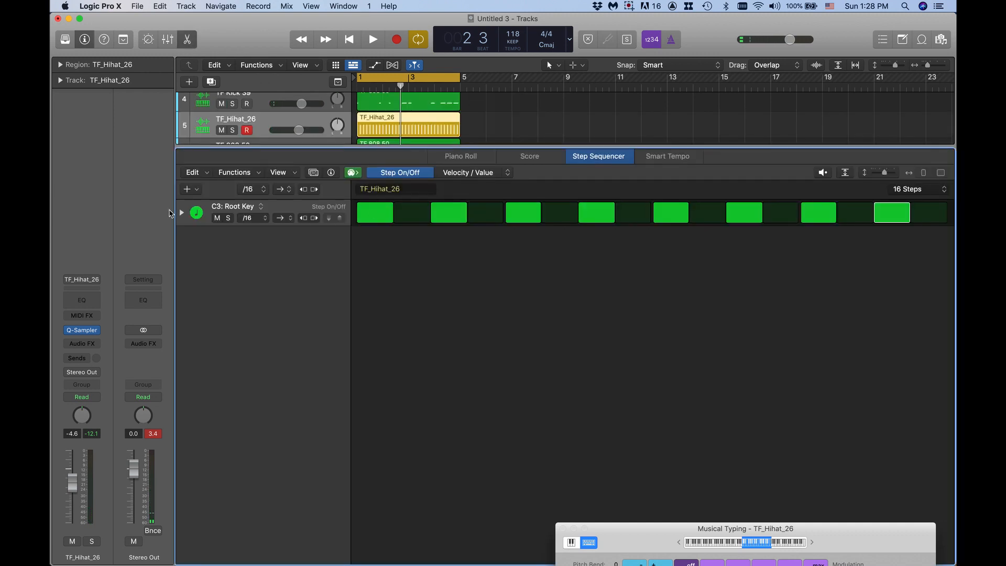
left_click(181, 213)
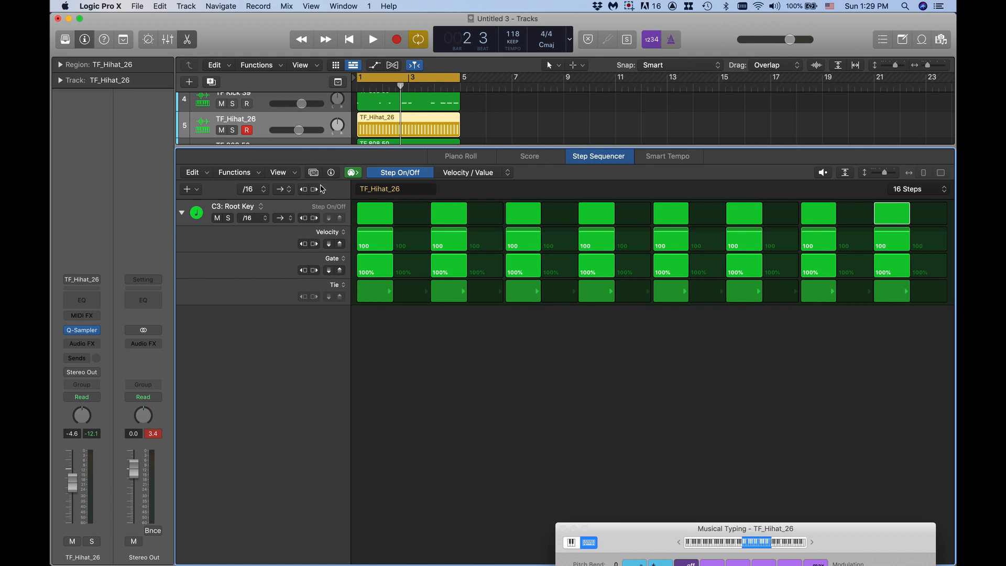
left_click(343, 285)
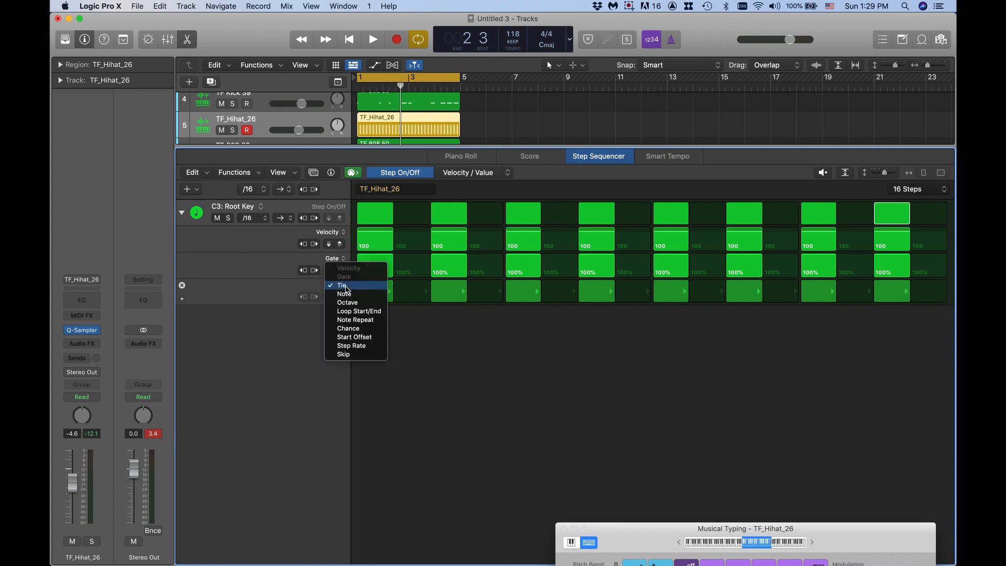
left_click(359, 320)
key("space")
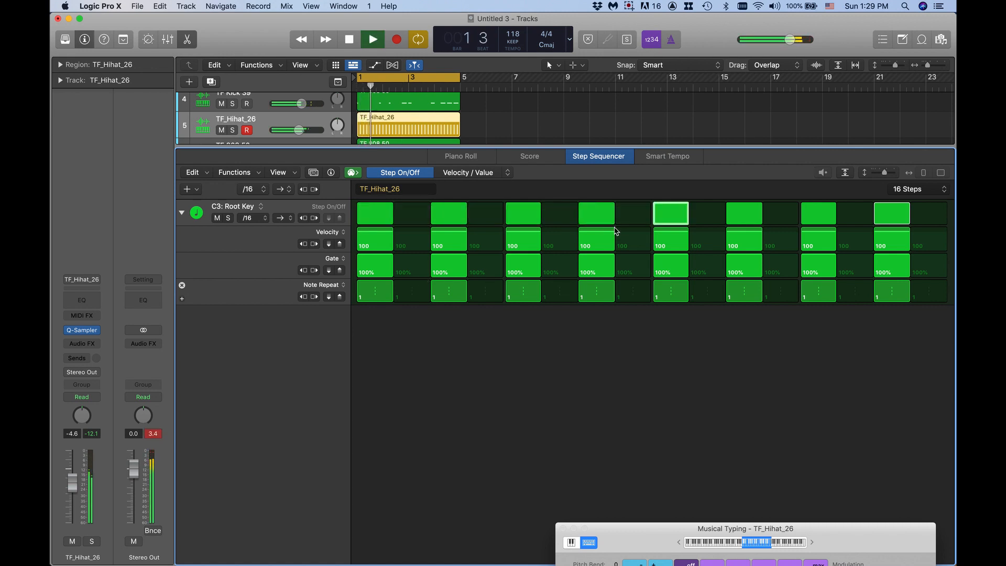
key("space")
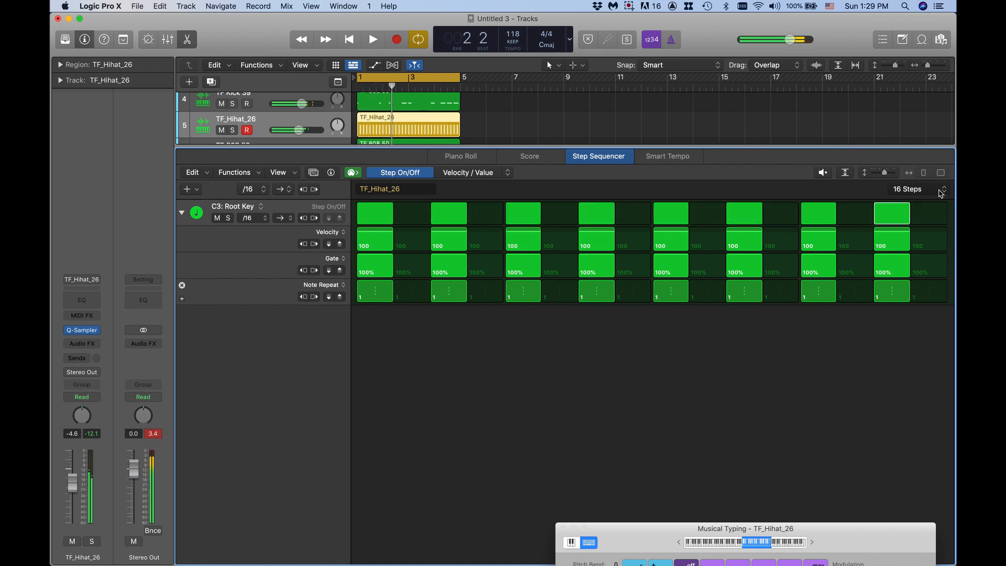
- Set the hi-hat pattern length to 32 Steps and listen to the loop
left_click(941, 194)
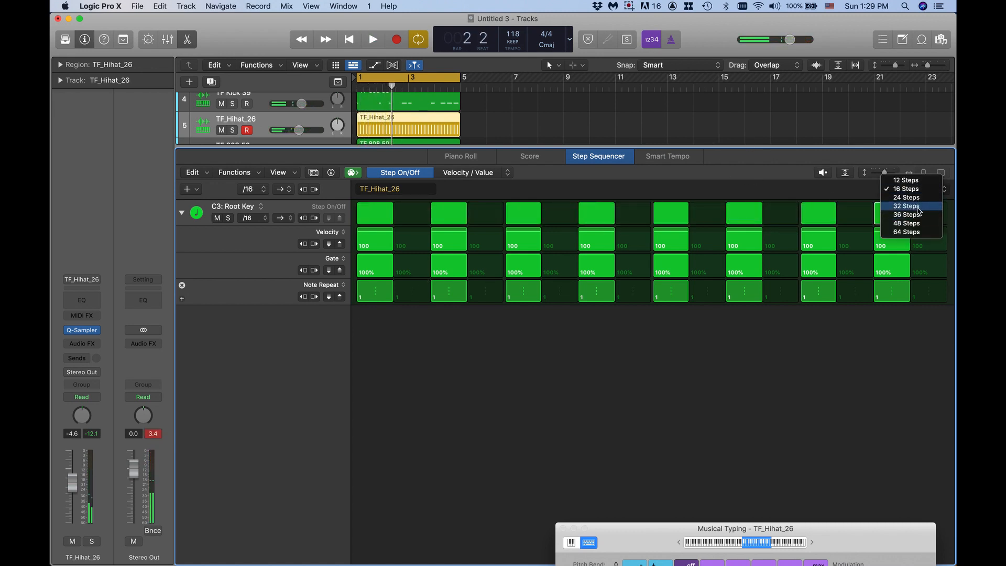
left_click(914, 206)
key("space")
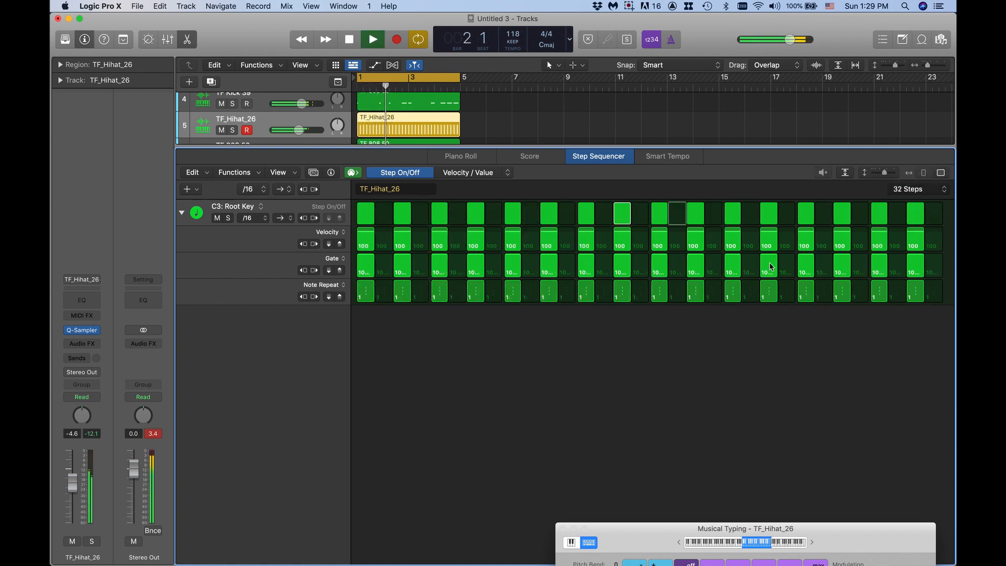
key("space")
- Set Note Repeat to 2 on step 21 of the hi-hat pattern and audition the roll
left_click(733, 212)
left_click(735, 213)
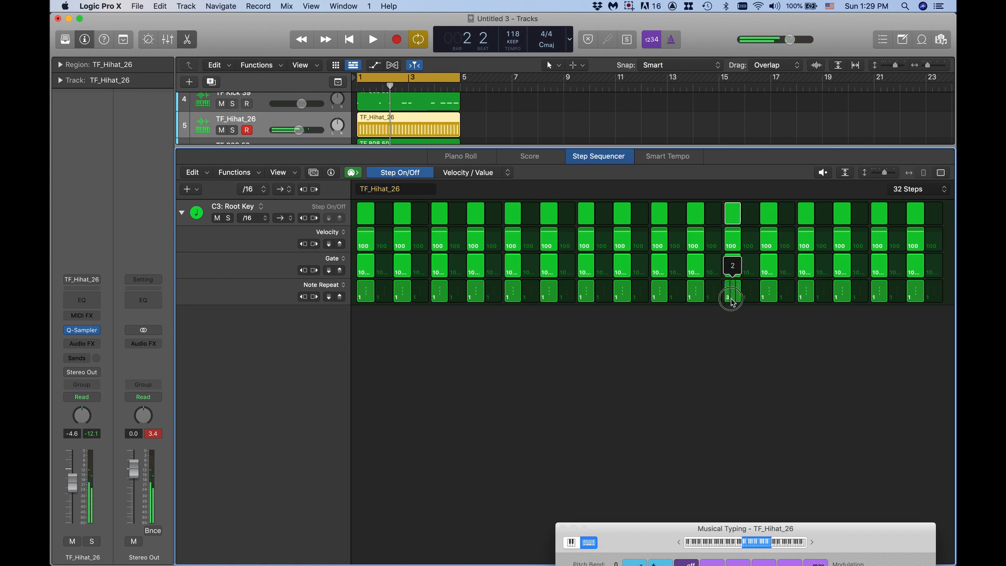
key("space")
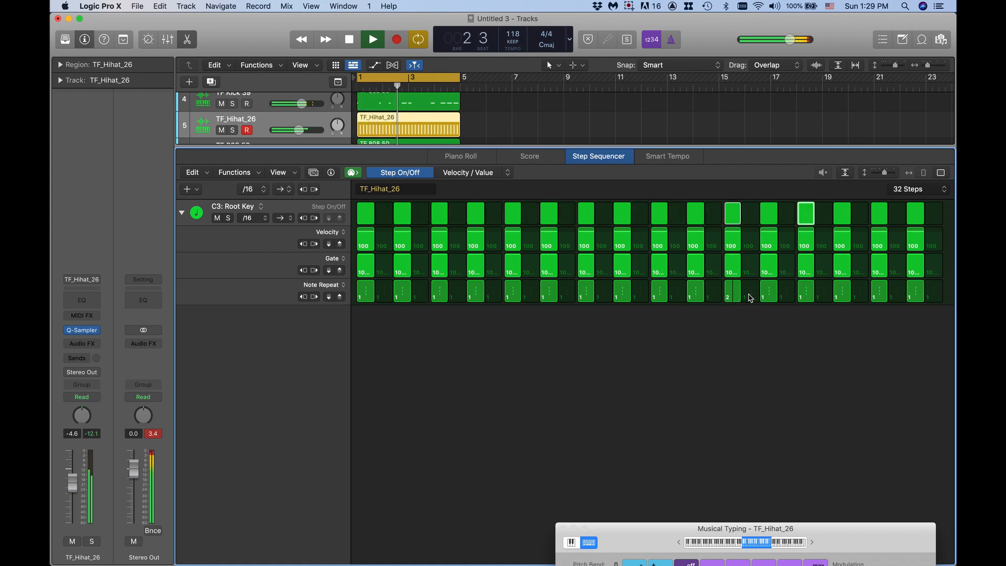
key("space")
- Switch on step 22 of the hi-hat pattern with Note Repeat 2, play back the loop and hide the editor
left_click(750, 214)
left_click_drag(747, 297, 750, 294)
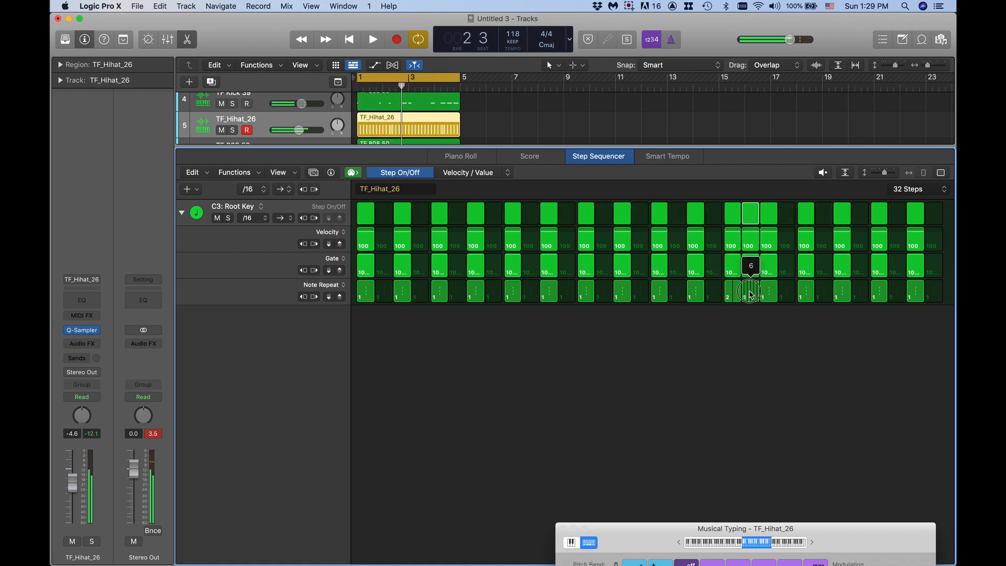
key("space")
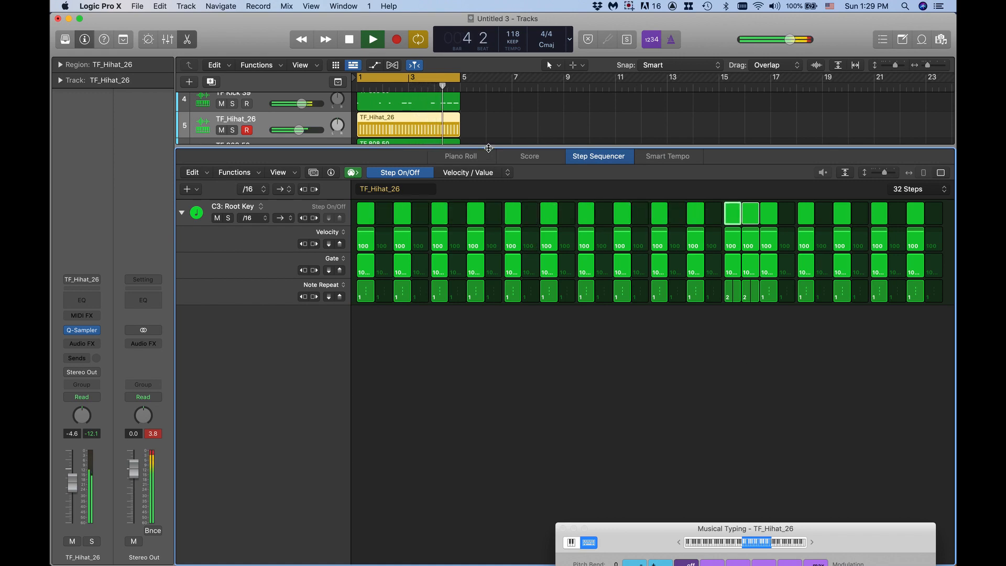
key("e")
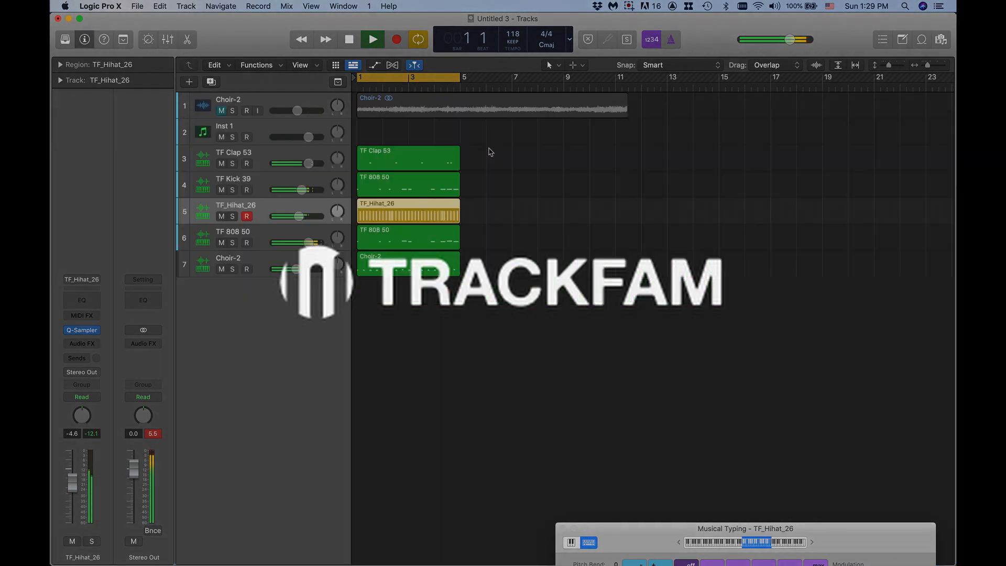